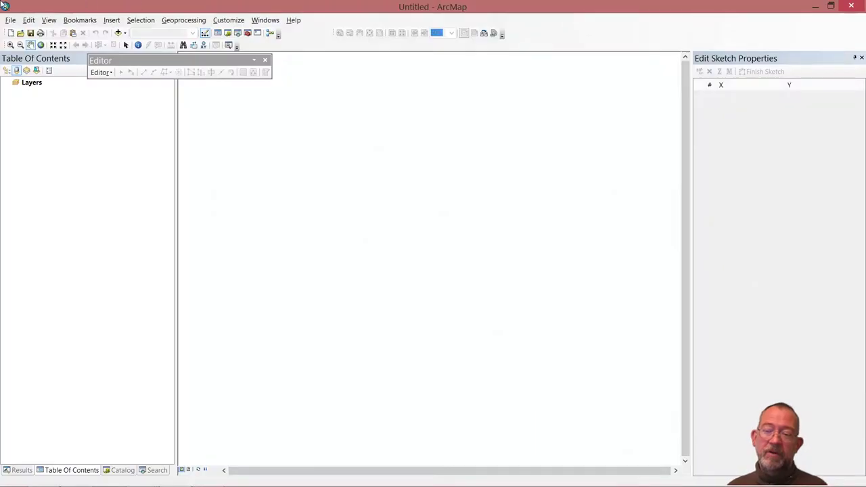
In Add Data, start connecting a new folder from the locations list
left_click(118, 33)
left_click(414, 175)
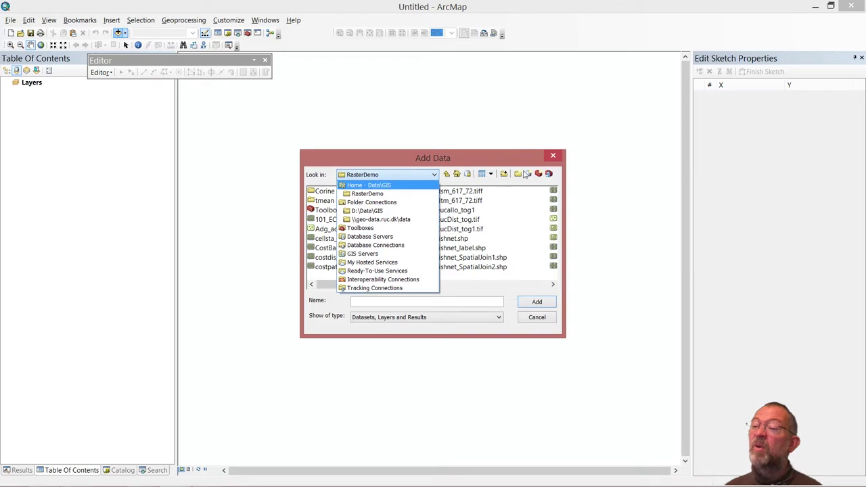
left_click(518, 174)
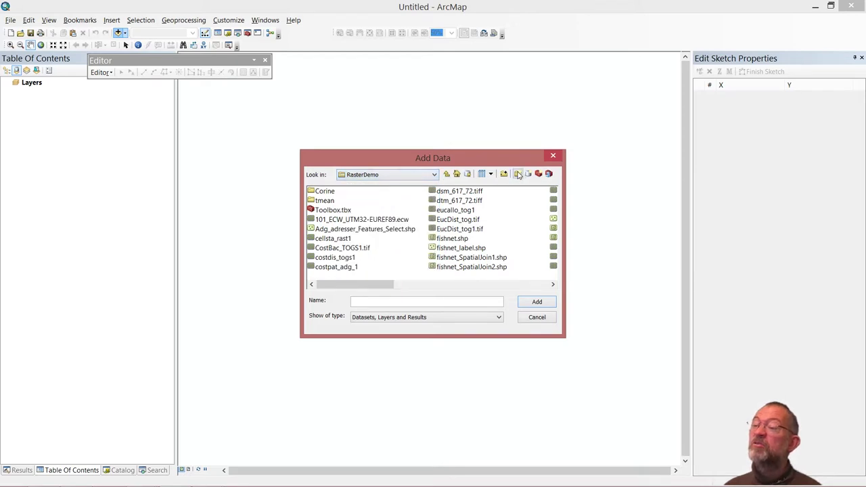
left_click(518, 174)
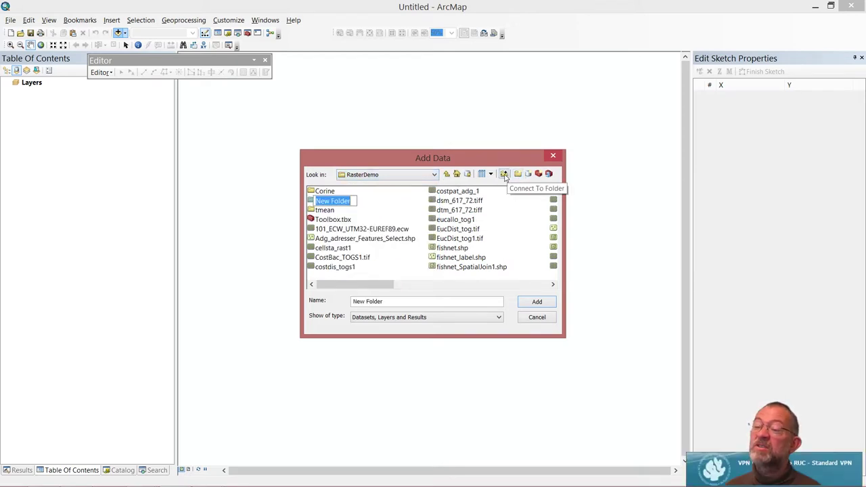
left_click(503, 174)
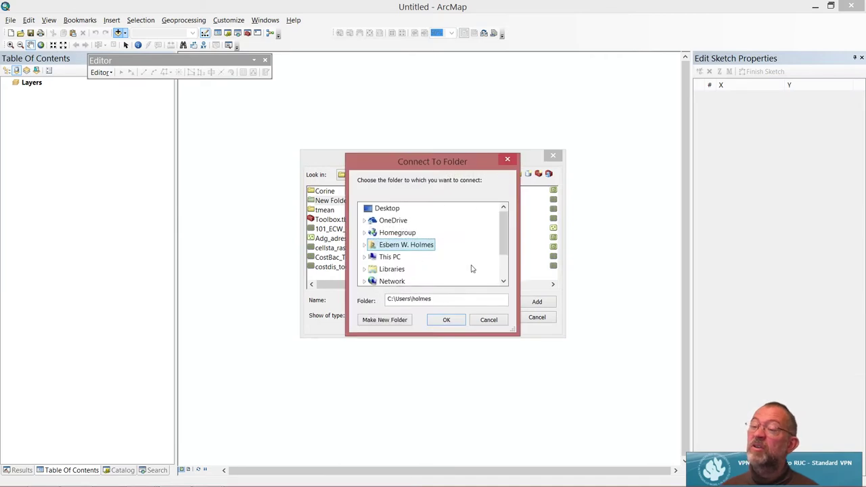
Connect the D:\Data\Picturs folder instead of the Pictures library and add ruc_poster.jpg
left_click(364, 269)
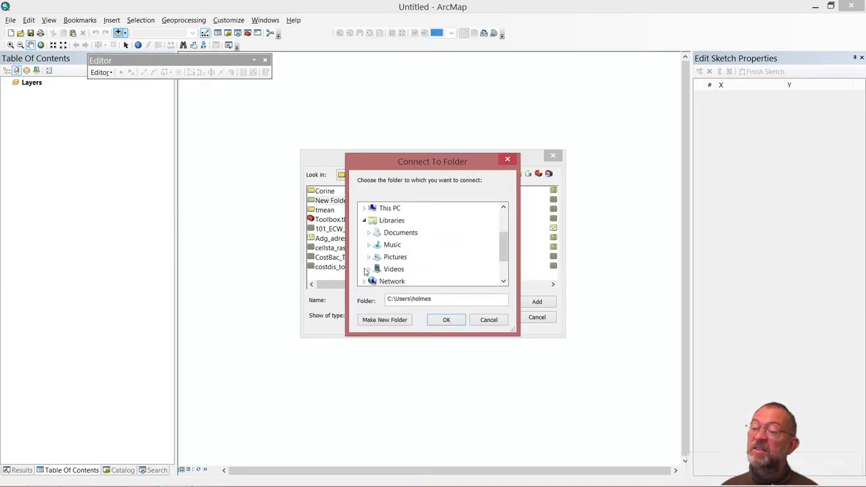
double_click(399, 258)
left_click(446, 319)
left_click(536, 249)
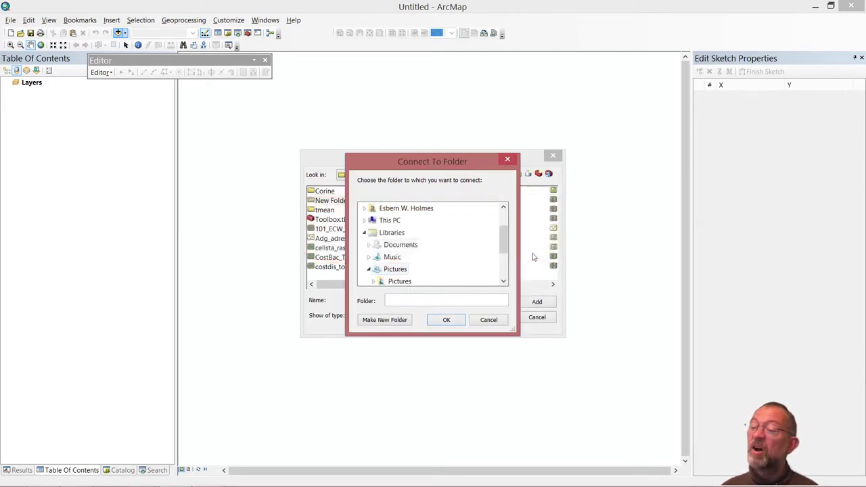
double_click(410, 281)
left_click(446, 320)
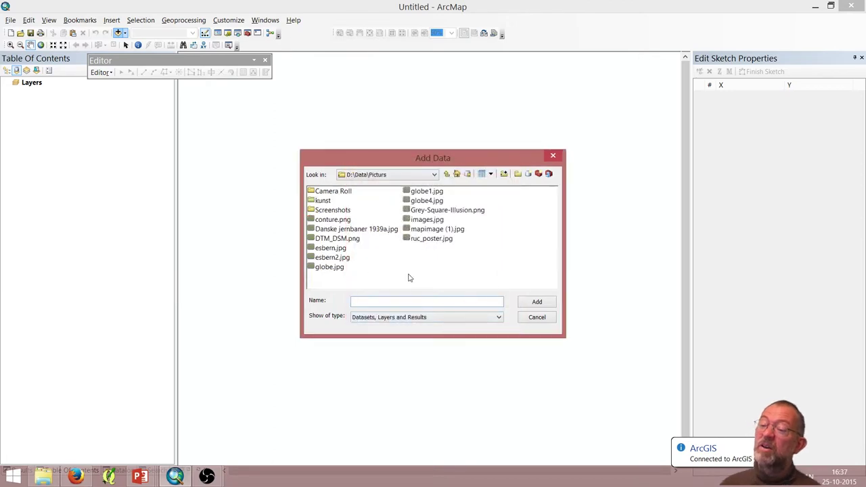
left_click(439, 239)
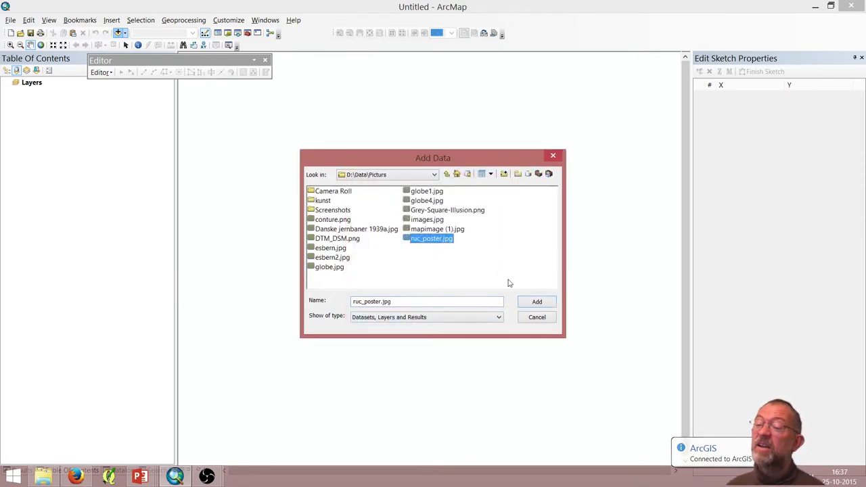
left_click(537, 302)
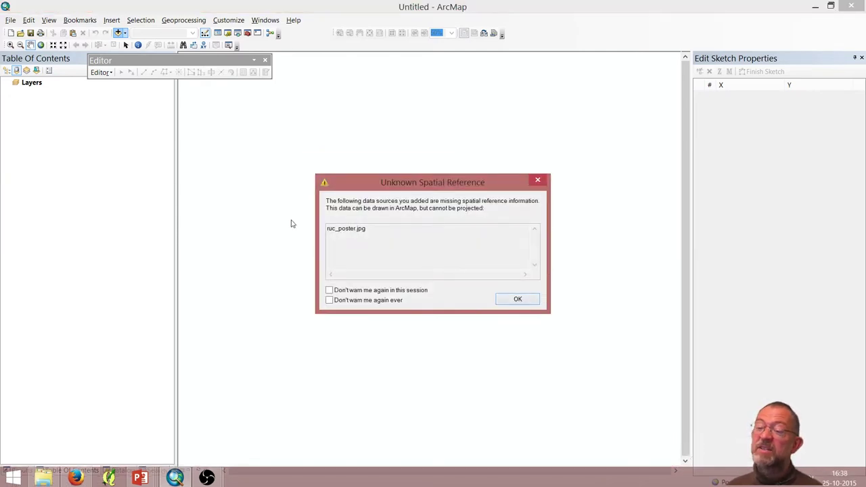
Accept the unknown spatial reference warning, zoom into two campus roofs, then return to full extent
left_click(525, 300)
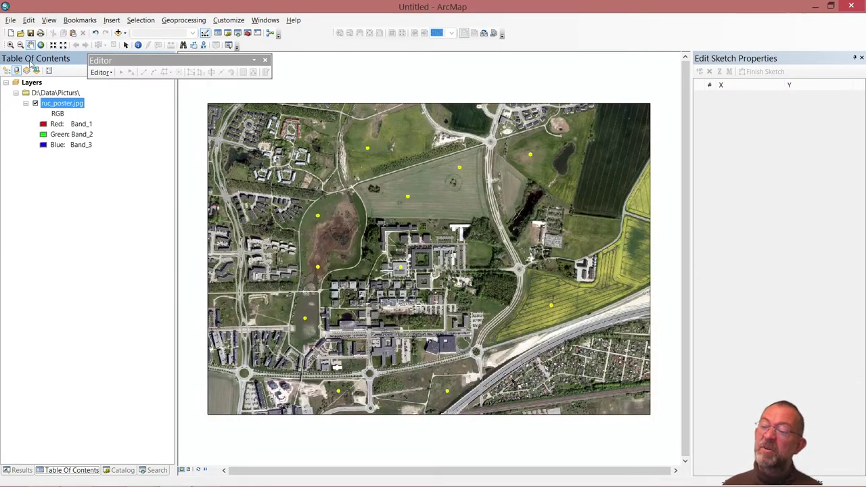
left_click(10, 45)
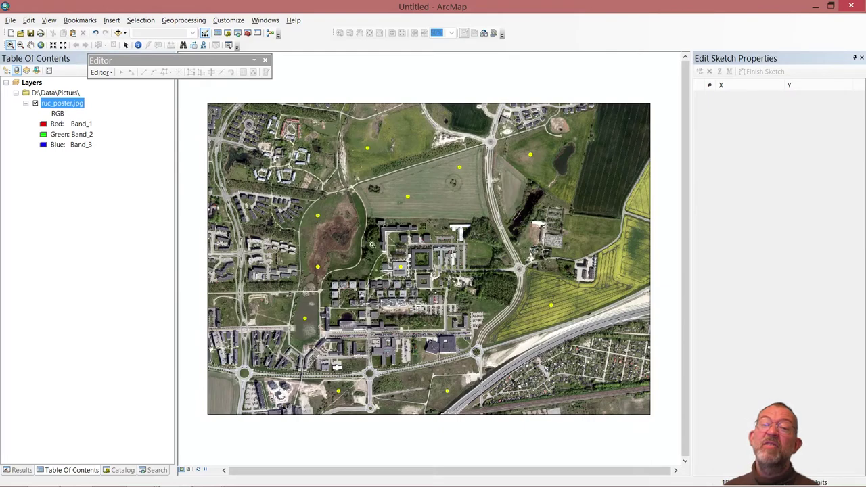
left_click_drag(407, 223, 441, 255)
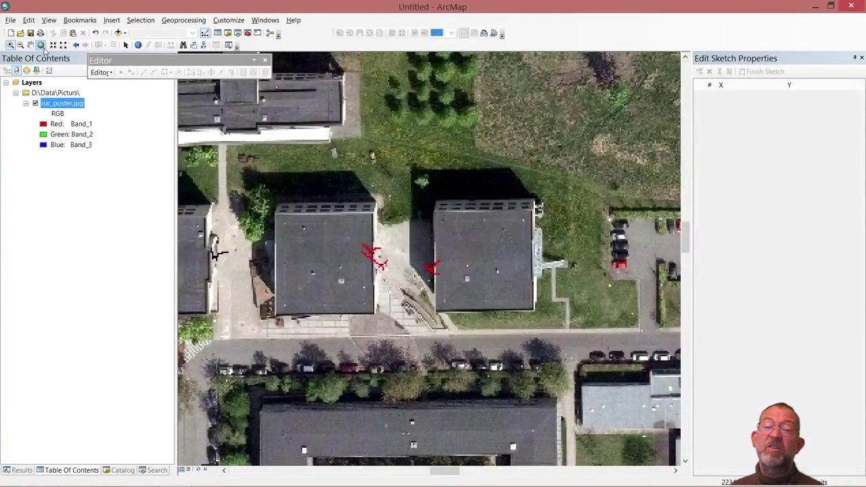
left_click(40, 45)
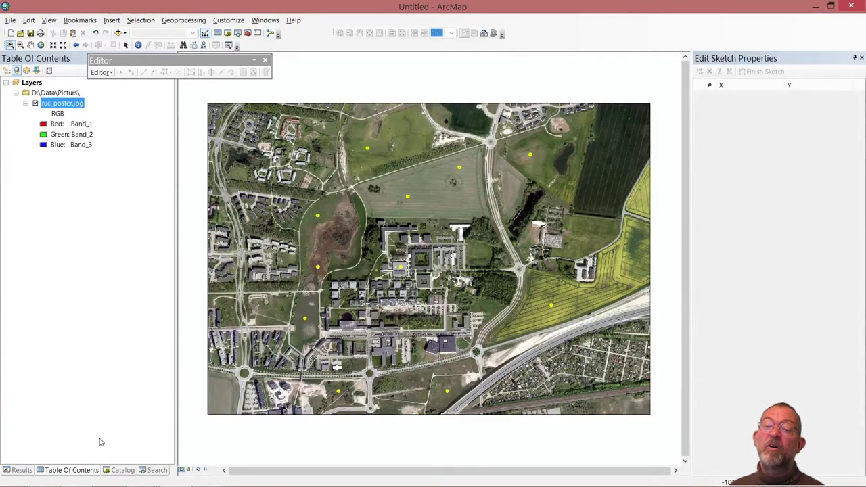
In the Catalog, expand 1084_SHAPE_UTM32-EUREF89 > FOT > BYGNINGER and select BYGNING.shp
left_click(122, 469)
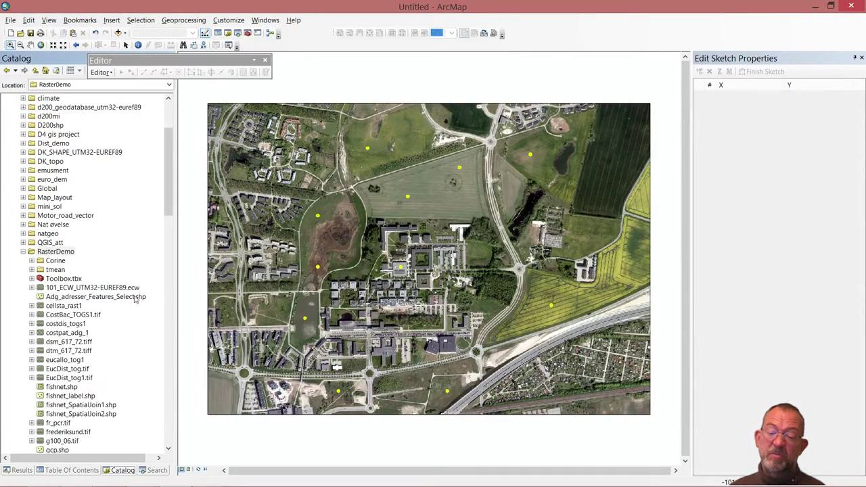
left_click(23, 250)
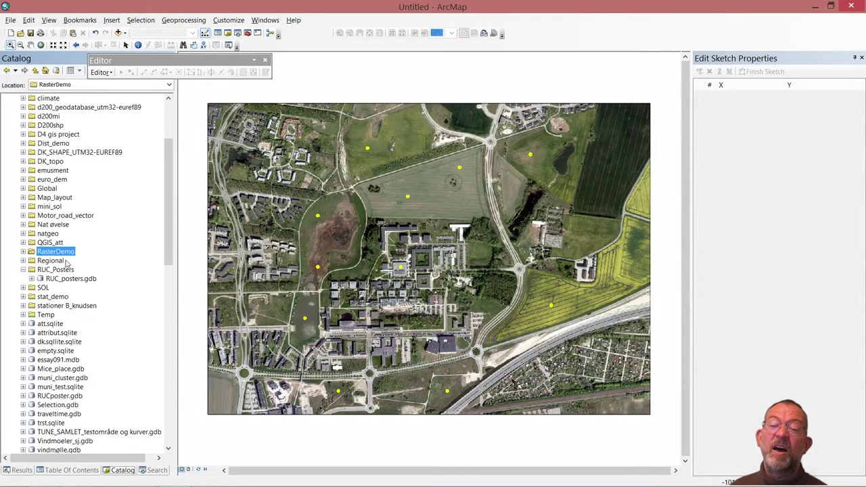
left_click_drag(169, 213, 166, 177)
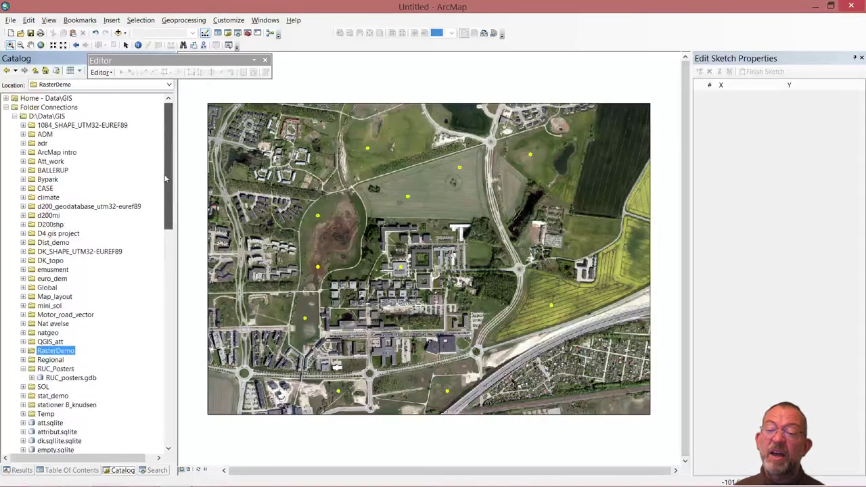
left_click(23, 125)
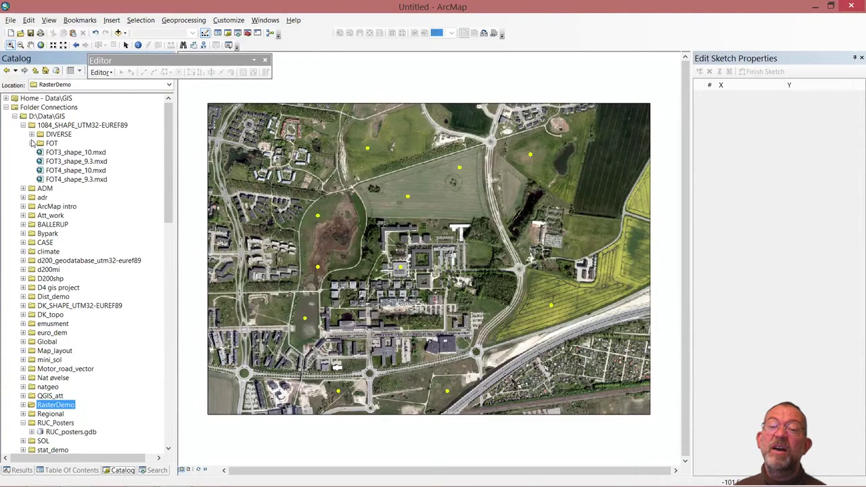
left_click(31, 143)
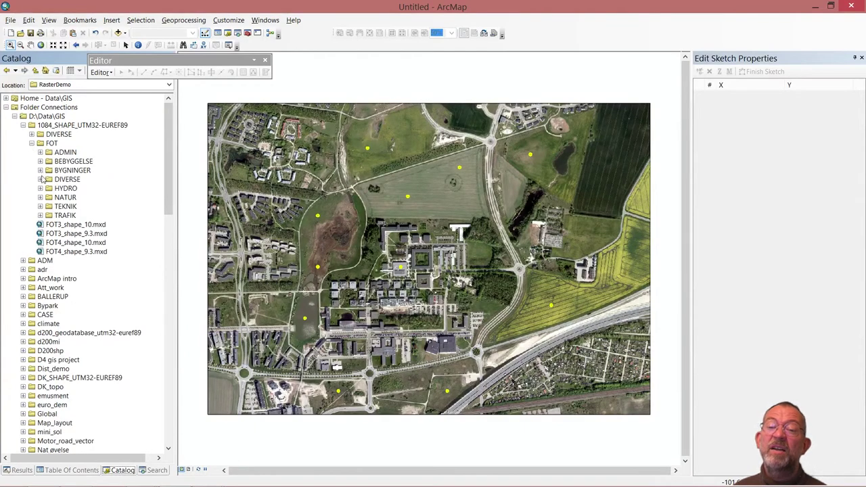
left_click(40, 171)
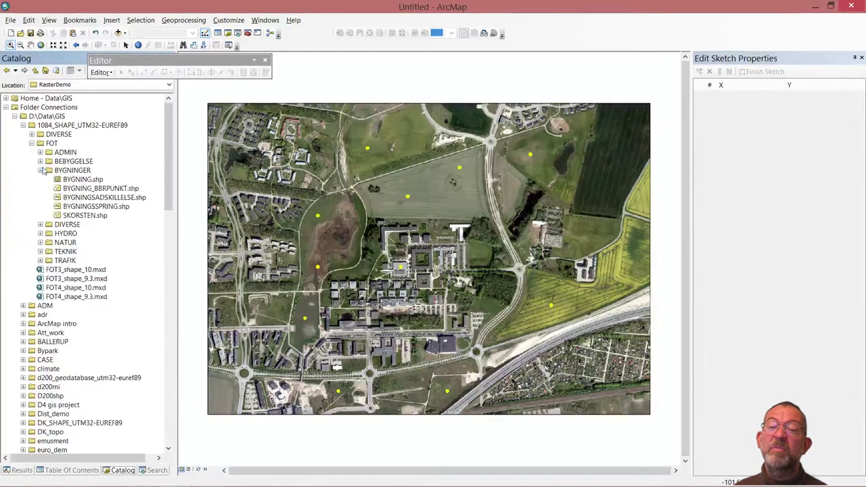
left_click(70, 180)
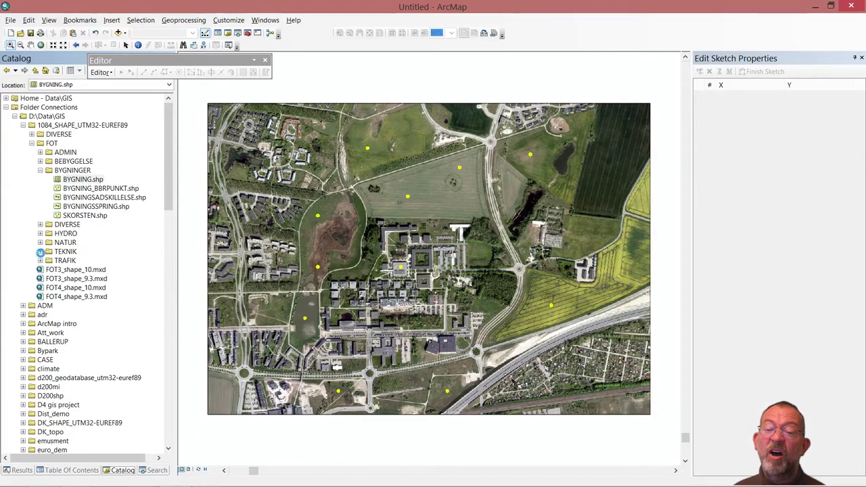
Add VEJMIDTE_BRUDT.shp from the TRAFIK folder to the map and zoom to full extent
left_click(39, 251)
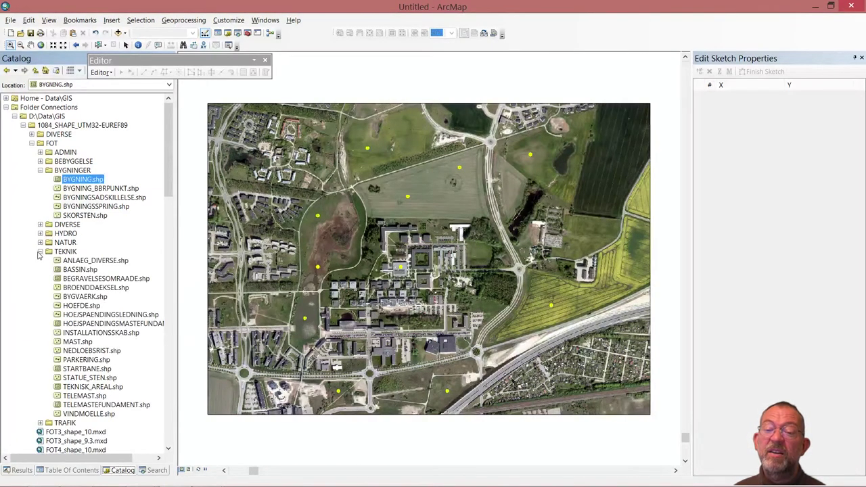
left_click(40, 251)
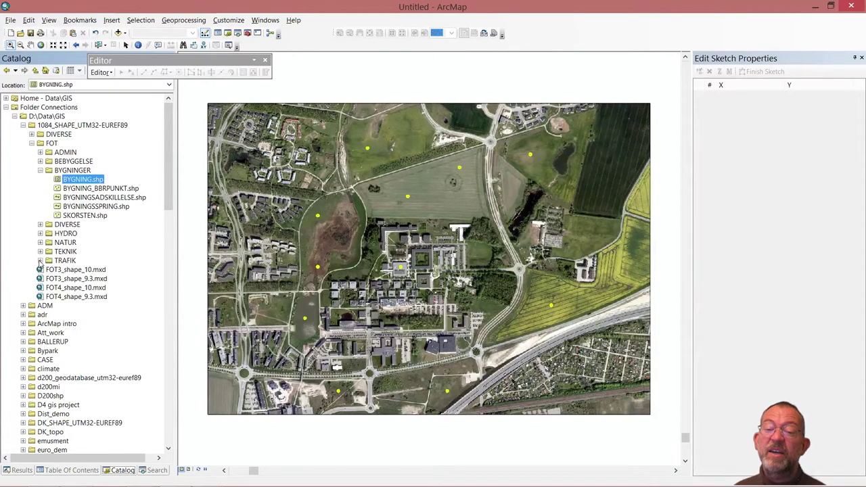
left_click(40, 260)
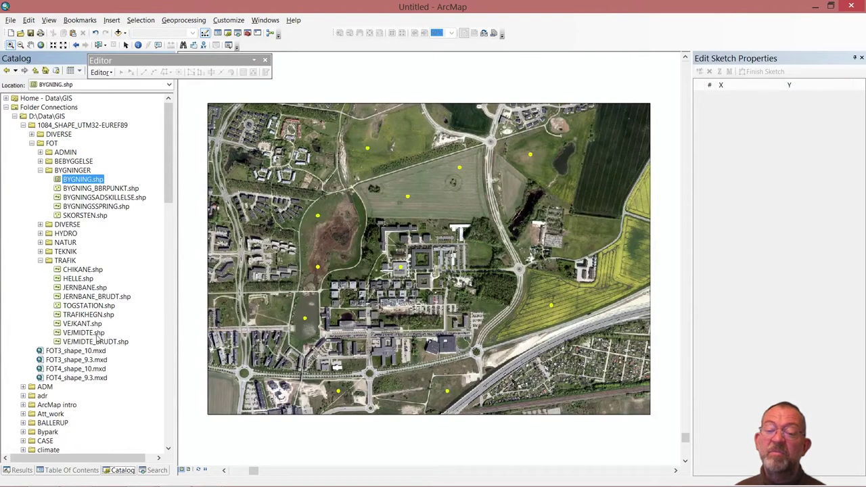
left_click_drag(83, 341, 312, 351)
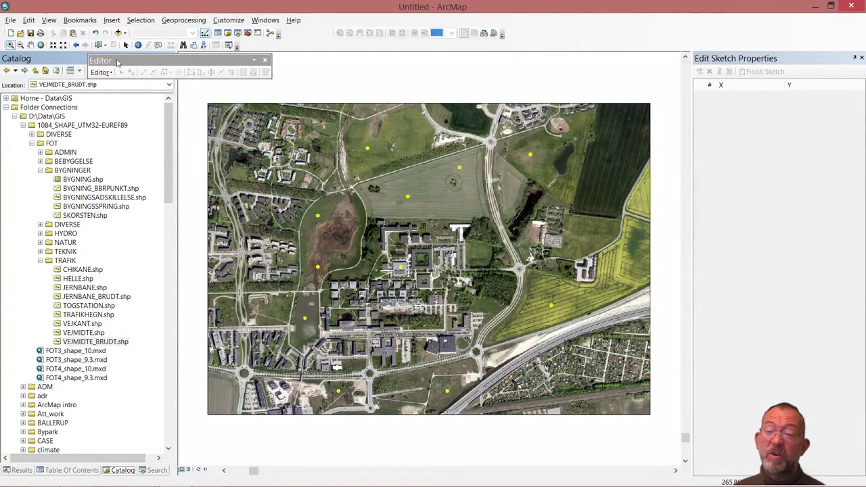
left_click(41, 44)
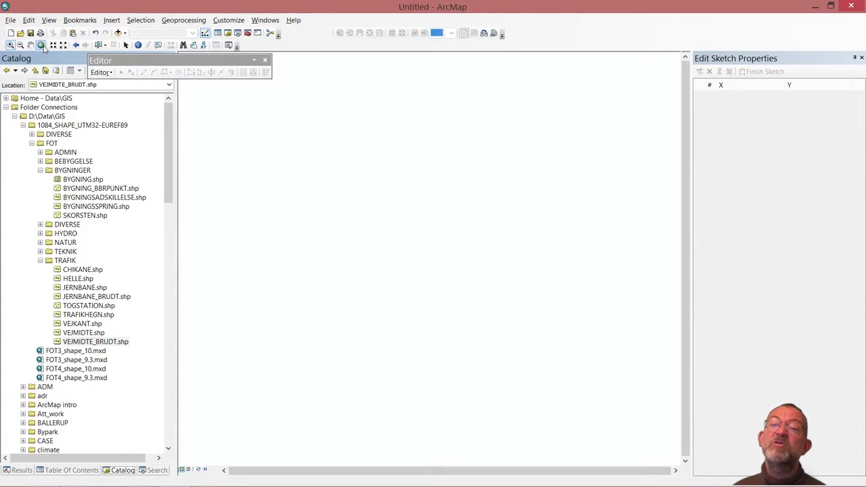
Zoom in twice from the whole of Zealand to the town's roads and buildings
left_click(445, 78)
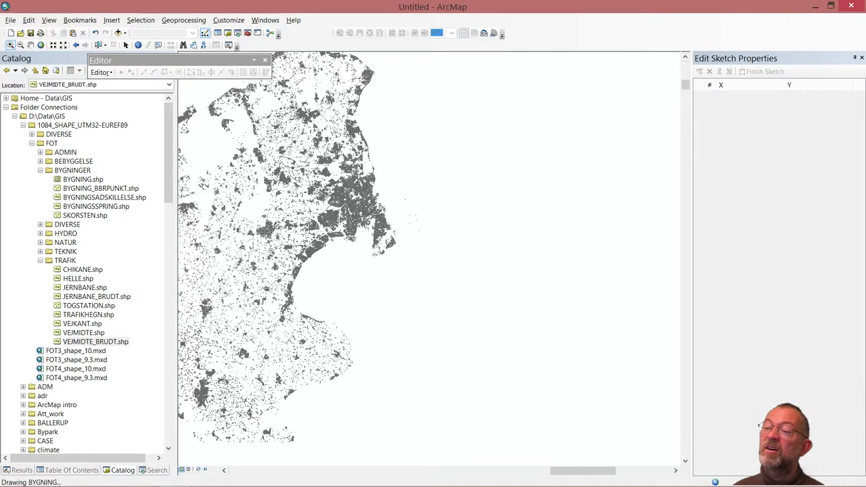
left_click(296, 250)
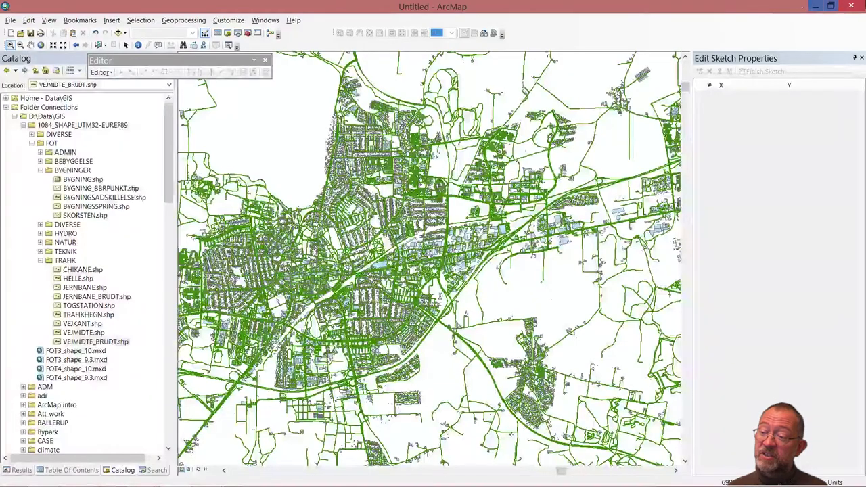
Turn on the Georeferencing toolbar through Customize > Toolbars
right_click(546, 35)
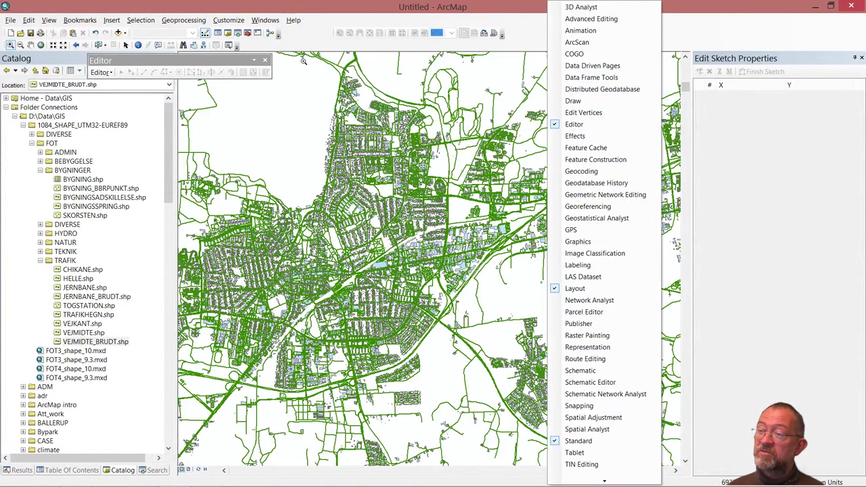
right_click(317, 46)
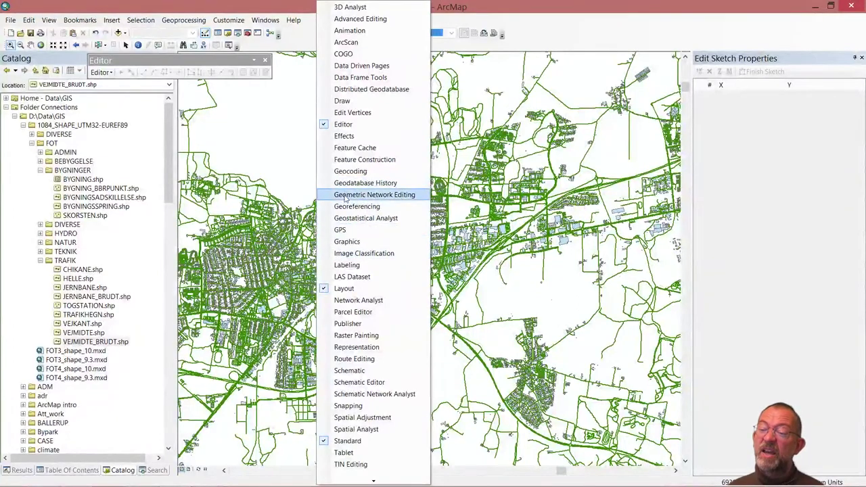
left_click(224, 21)
mouse_move(237, 32)
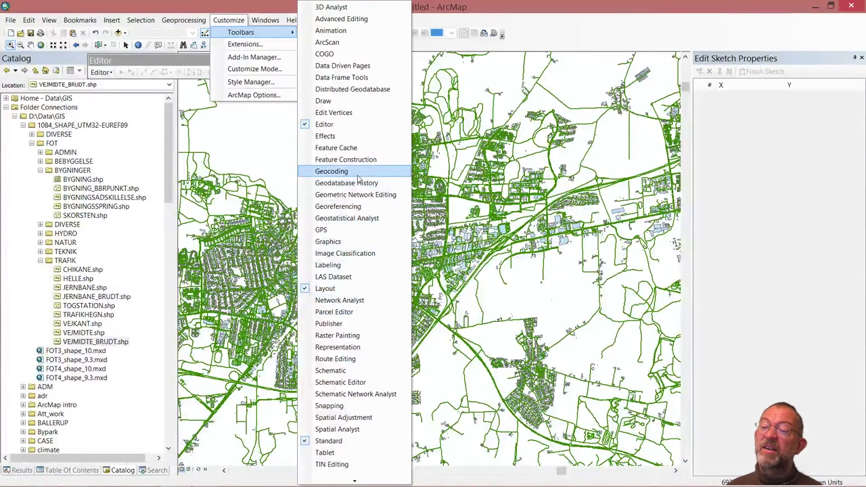
left_click(355, 206)
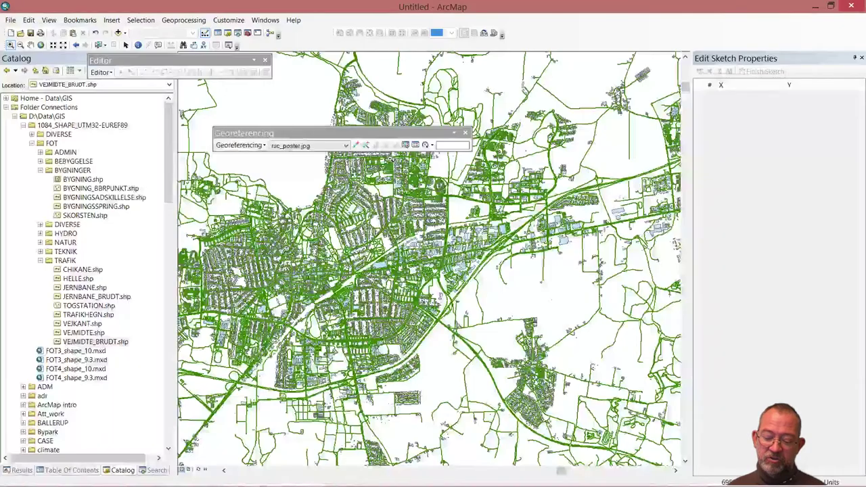
Show the Table Of Contents, move the Georeferencing toolbar aside, and zoom into the campus
left_click(21, 469)
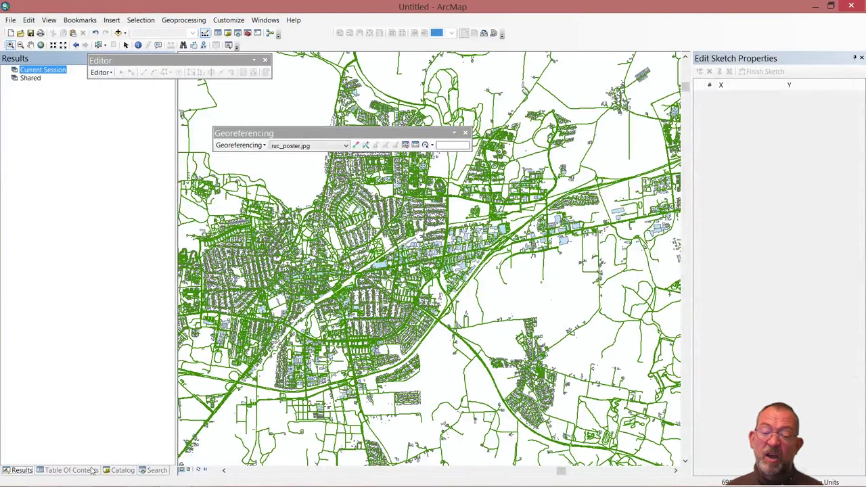
left_click(71, 470)
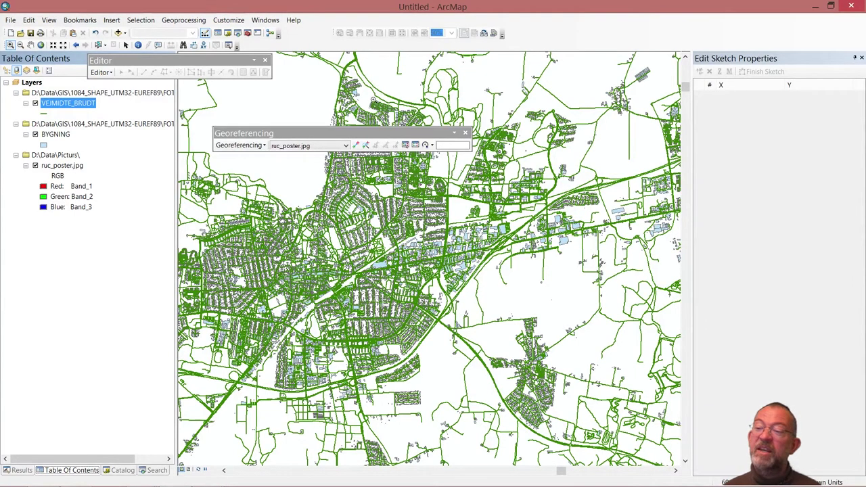
left_click_drag(356, 133, 413, 85)
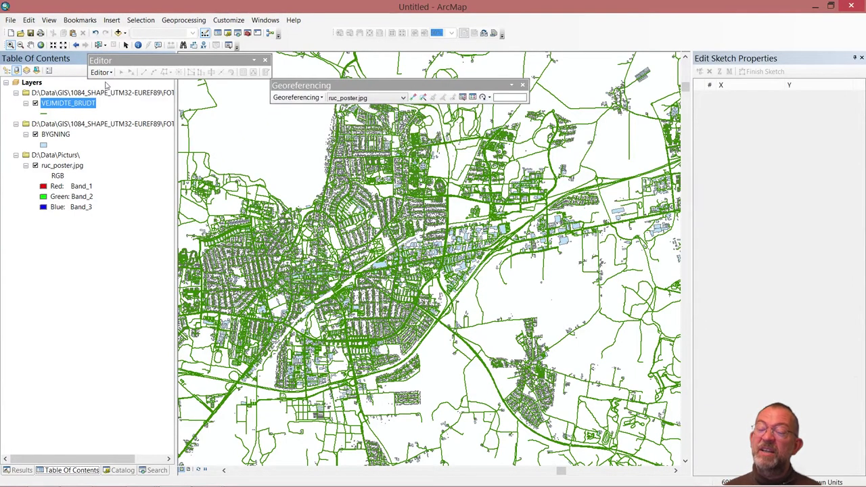
left_click(10, 44)
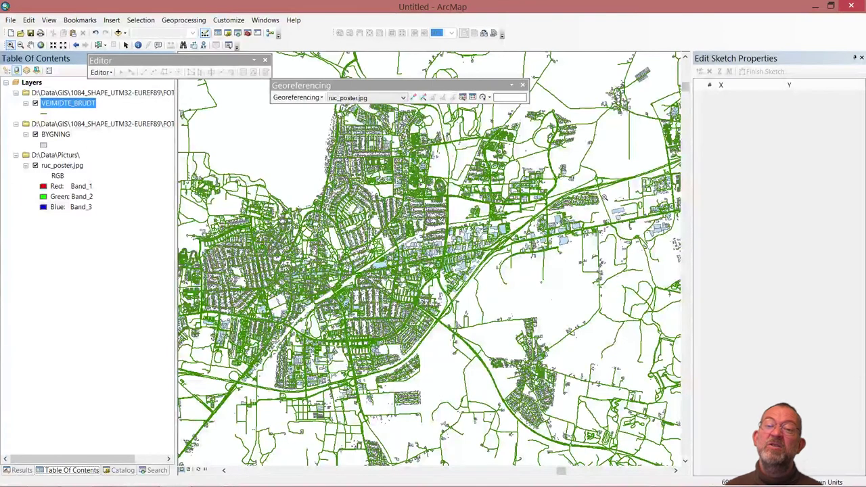
left_click_drag(505, 160, 555, 208)
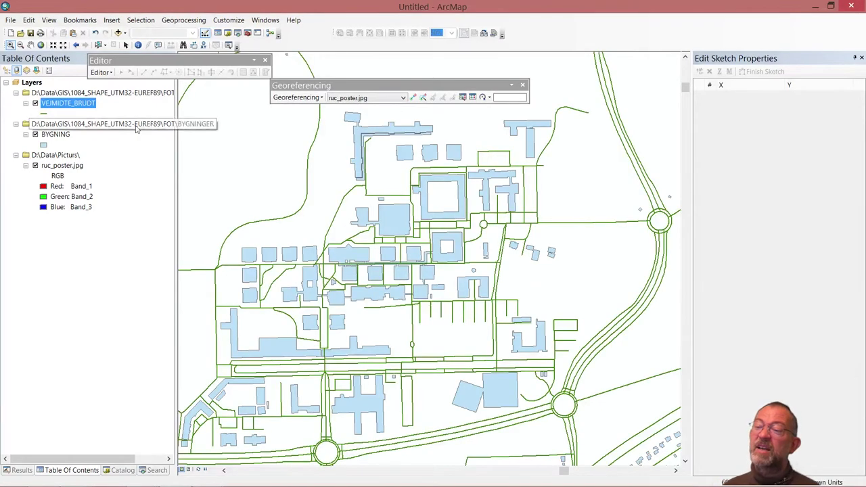
Zoom to the ruc_poster.jpg layer, go back, then zoom out and reframe the campus with its roundabouts
right_click(68, 166)
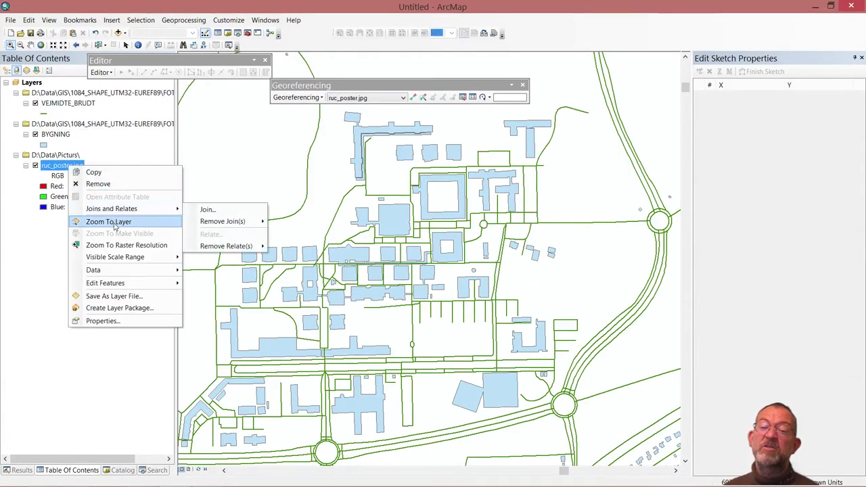
left_click(124, 223)
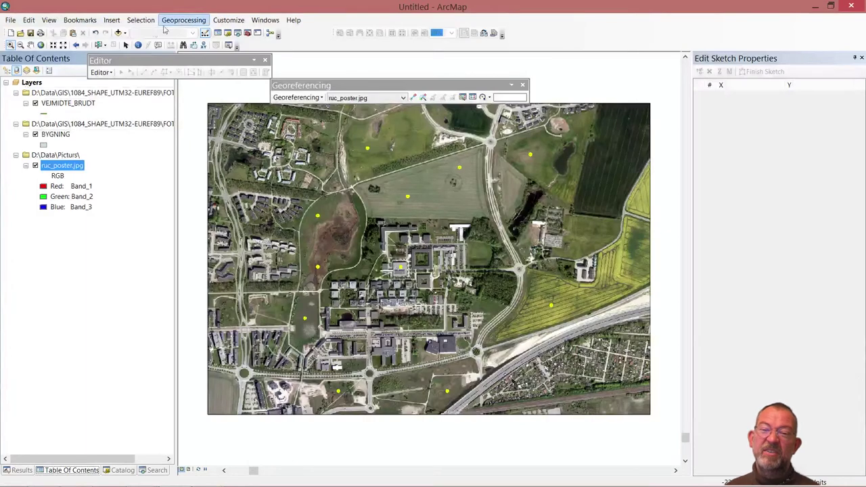
left_click(76, 44)
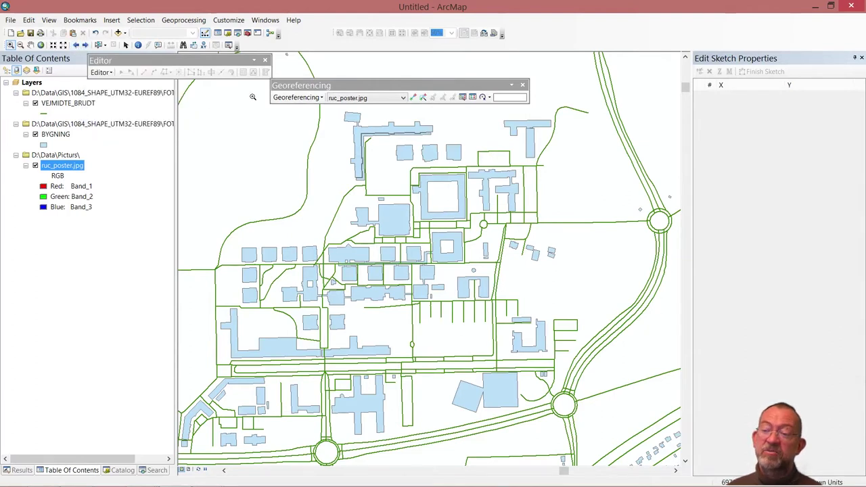
left_click(20, 44)
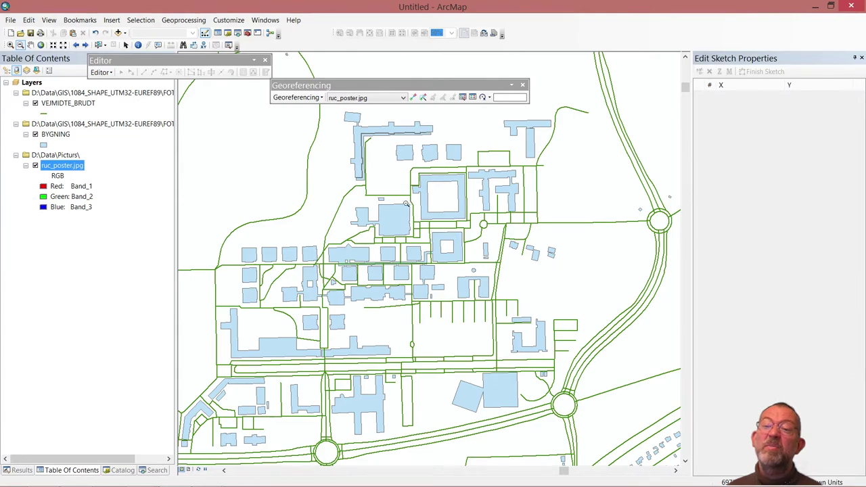
left_click(442, 237)
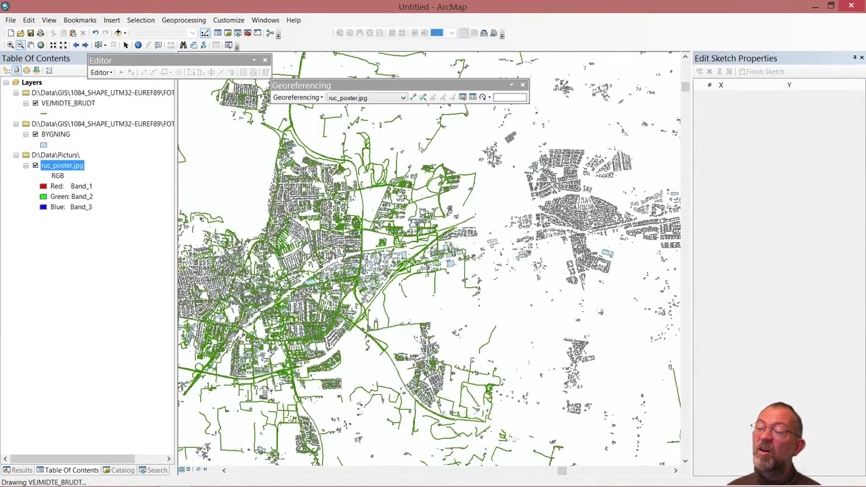
left_click(10, 44)
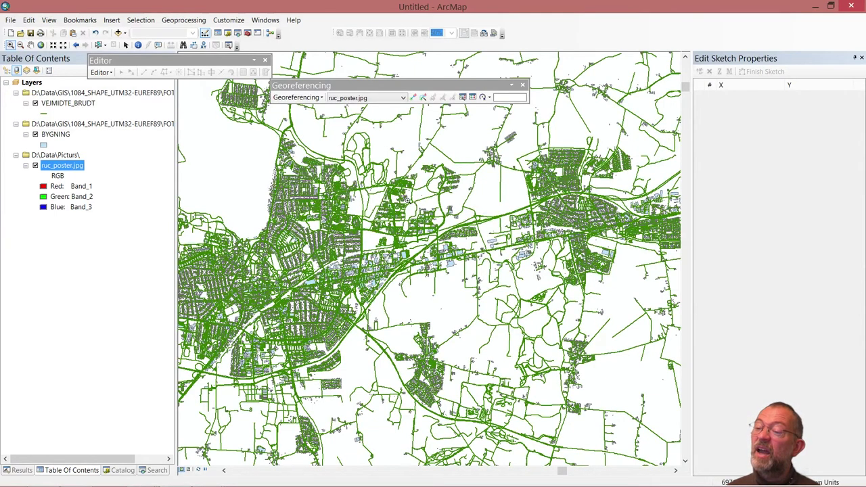
left_click_drag(405, 195, 450, 239)
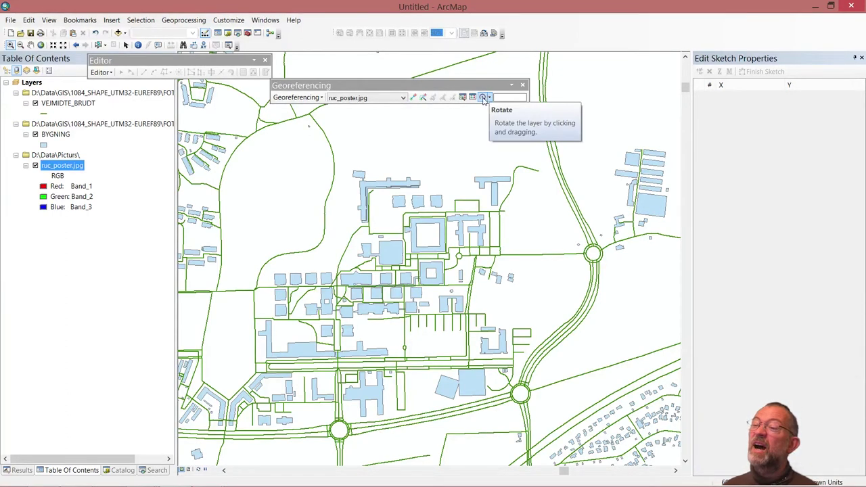
Fit ruc_poster.jpg to the current display from the Georeferencing menu
left_click(315, 98)
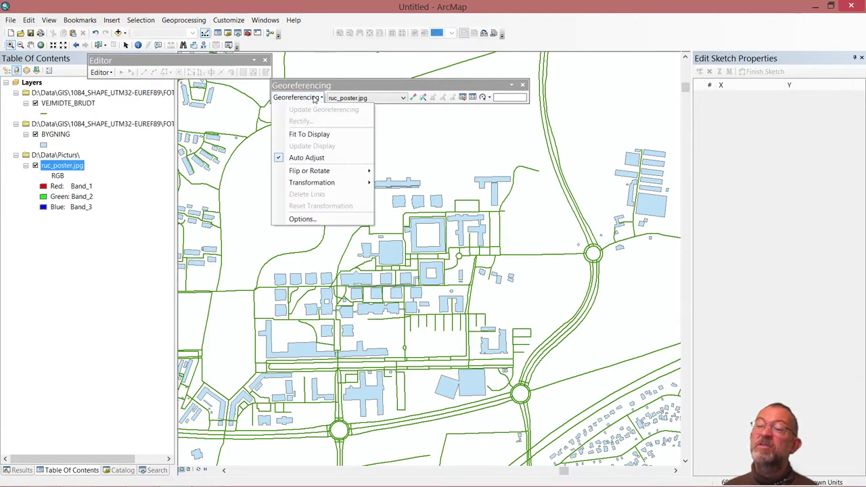
left_click(315, 134)
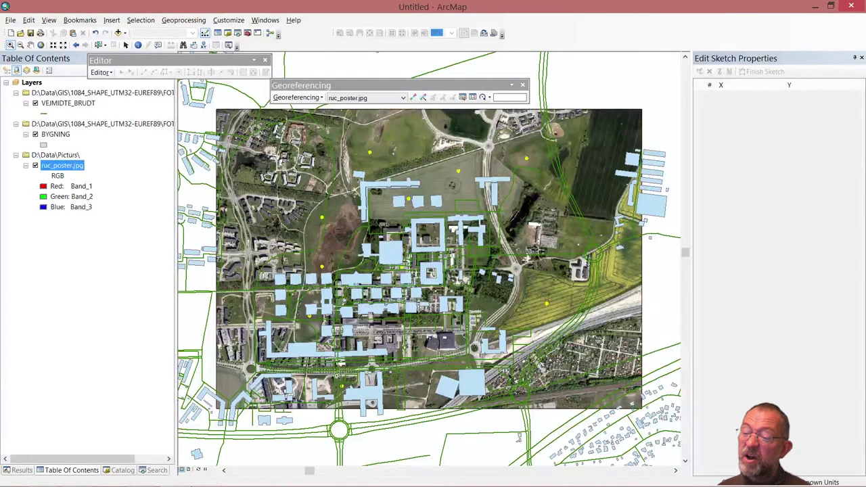
Add a control-point link from the photo's lower-left roundabout to the matching mapped roundabout
left_click_drag(288, 330, 432, 442)
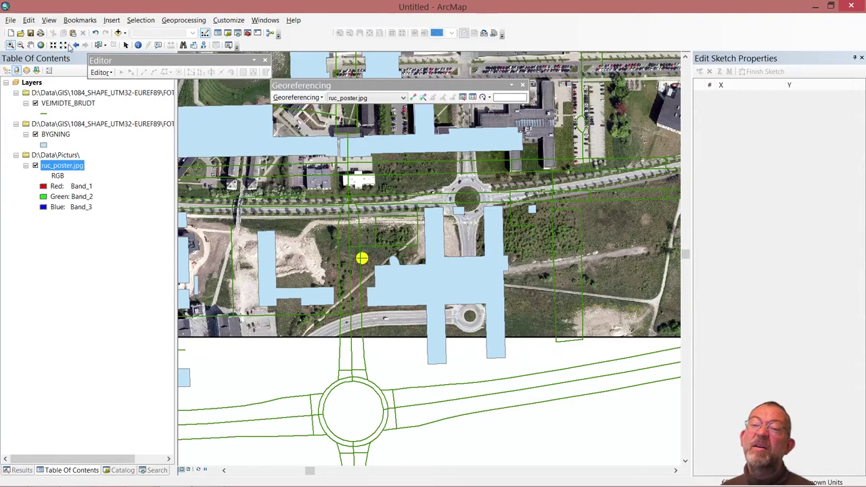
left_click(413, 99)
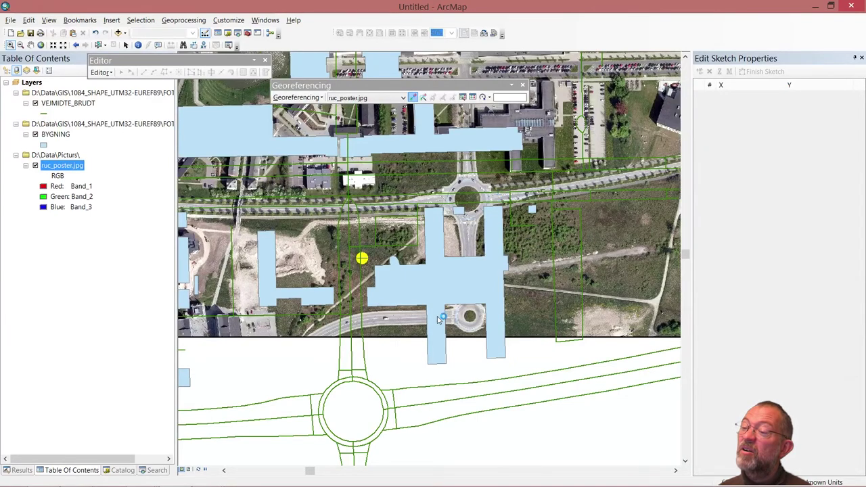
left_click(395, 406)
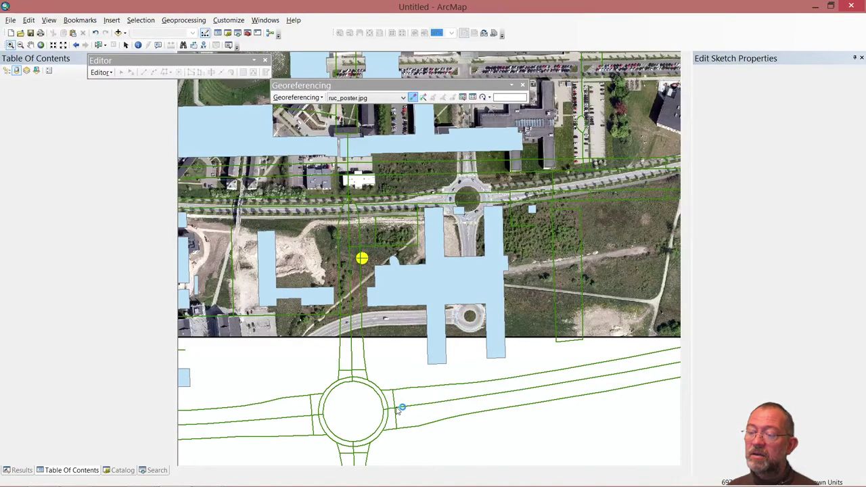
left_click(400, 408)
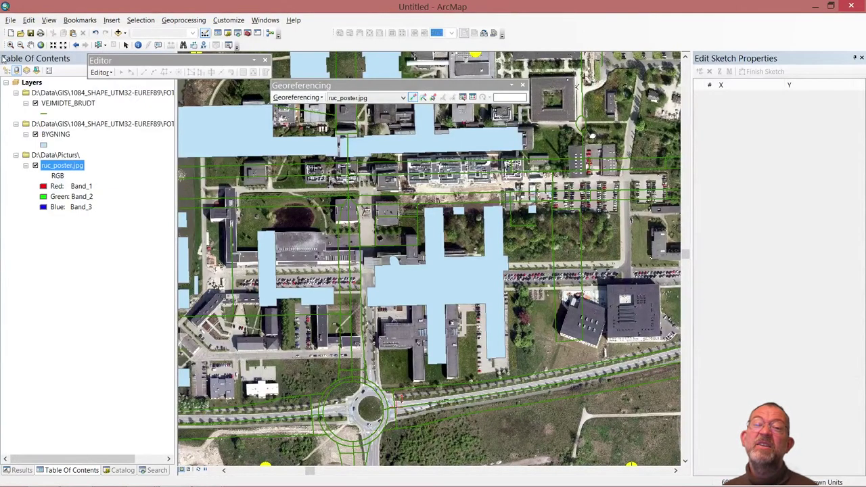
Zoom out with a box to see the whole poster among the surrounding roads and buildings
left_click(20, 45)
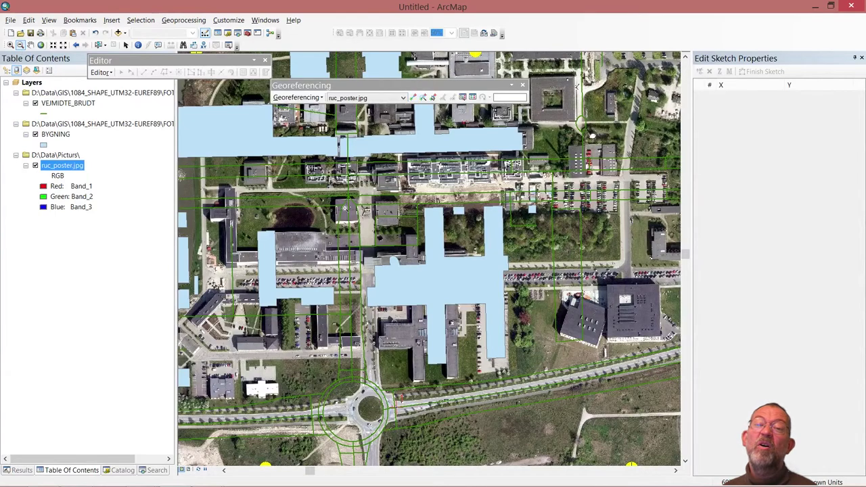
left_click_drag(357, 198, 496, 287)
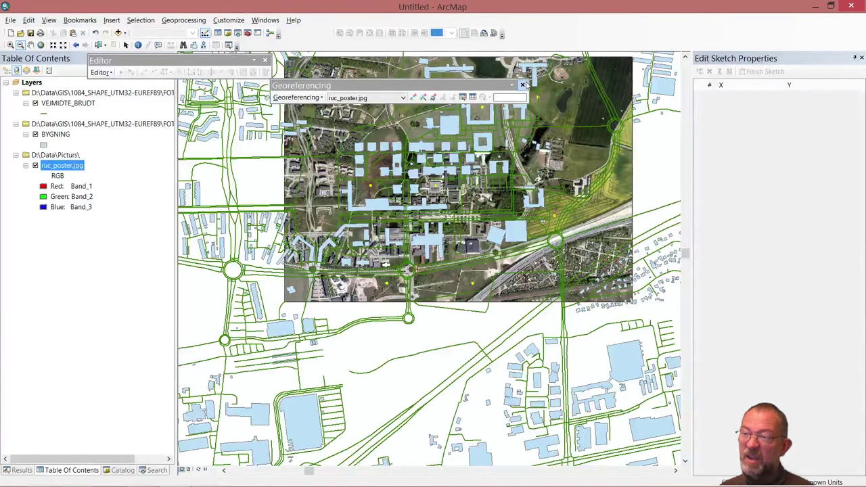
Close the Editor toolbar, dock the Georeferencing toolbar, and zoom to the poster's western edge
left_click(265, 60)
left_click_drag(338, 88, 599, 36)
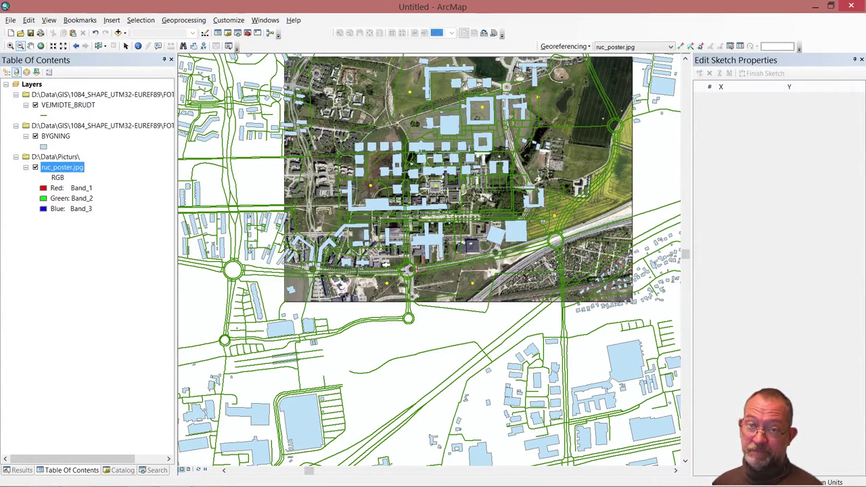
left_click(11, 46)
left_click_drag(217, 146, 348, 230)
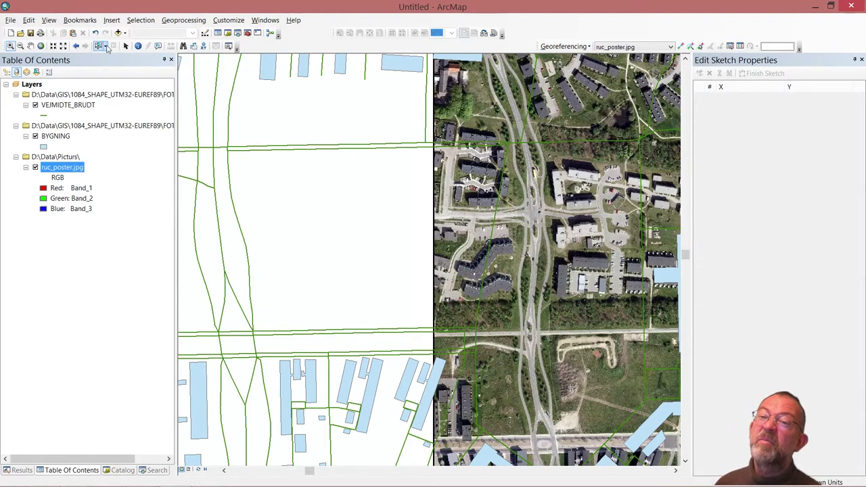
Link the road intersection on the poster to the matching VEJMIDTE_BRUDT road intersection
left_click(680, 46)
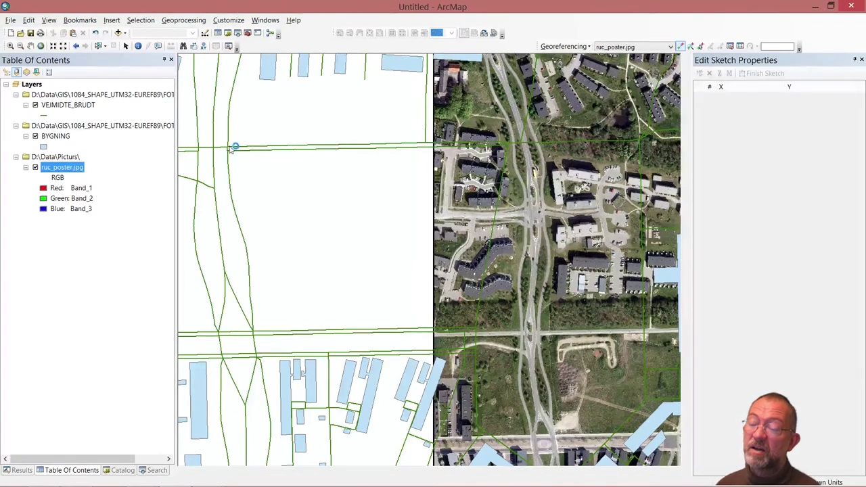
left_click(234, 147)
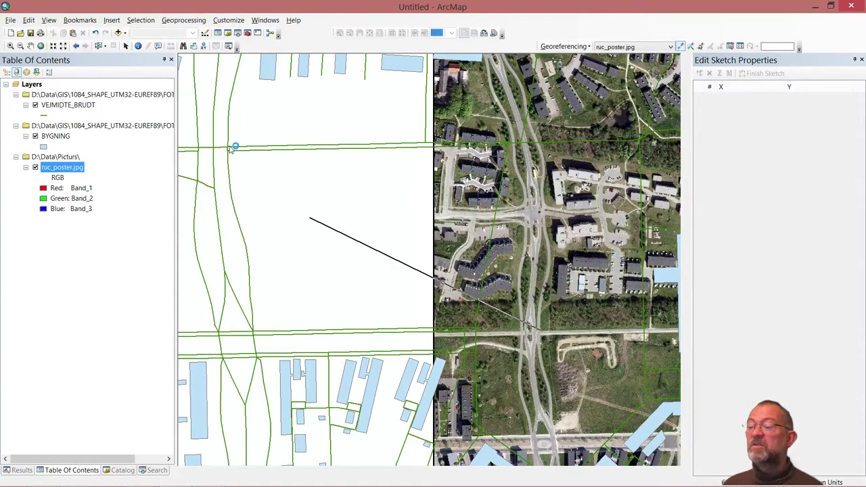
left_click(230, 147)
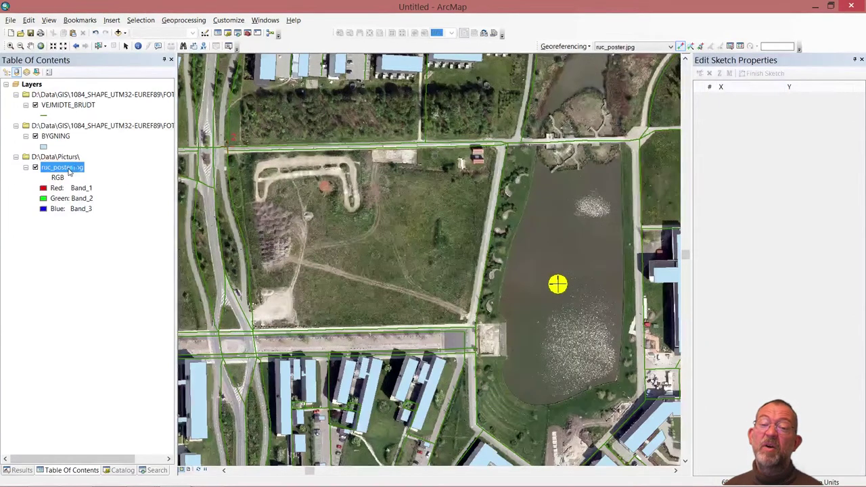
Zoom to the full extent of the ruc_poster.jpg layer
right_click(69, 172)
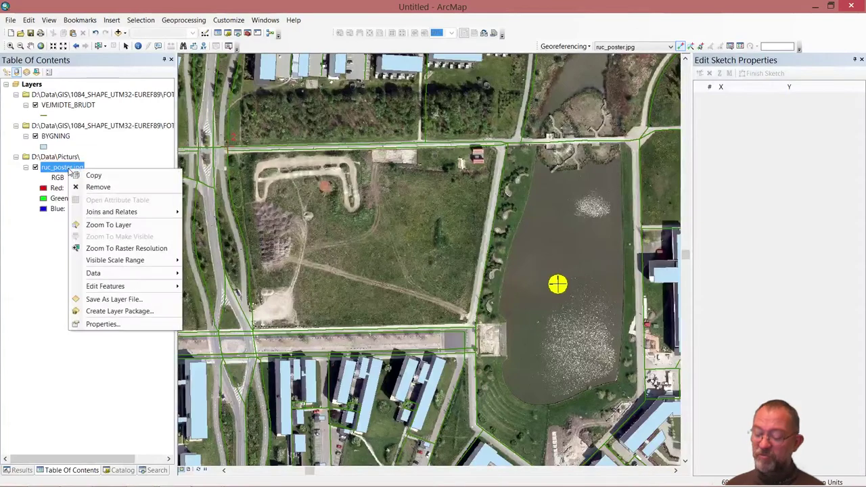
left_click(135, 228)
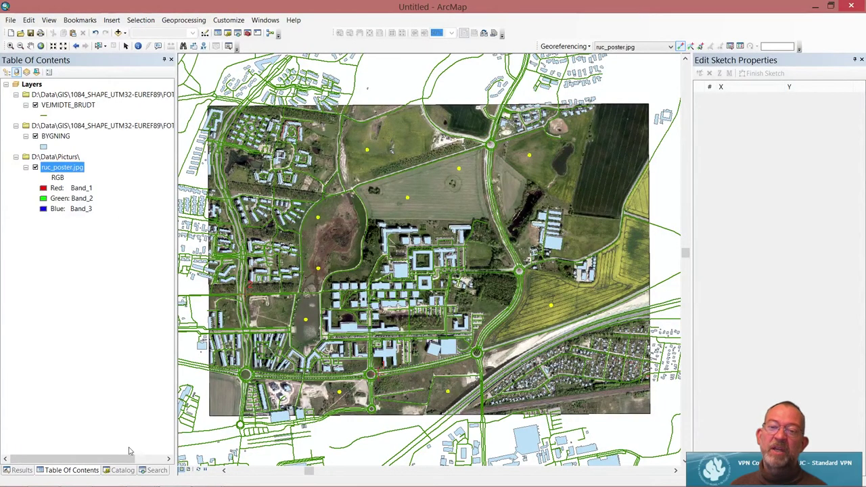
In the Catalog, collapse 1084_SHAPE_UTM32-EUREF89, expand RasterDemo under D:\Data\GIS, and select gcp.shp
left_click(129, 472)
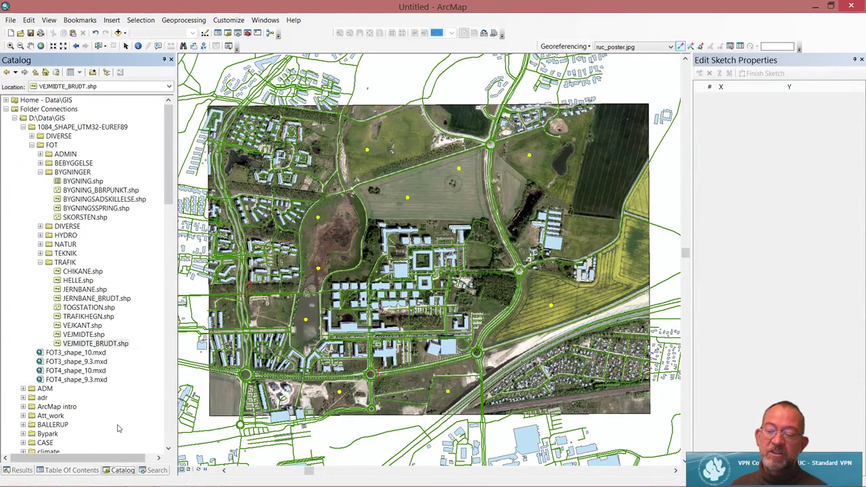
left_click(23, 118)
left_click(14, 118)
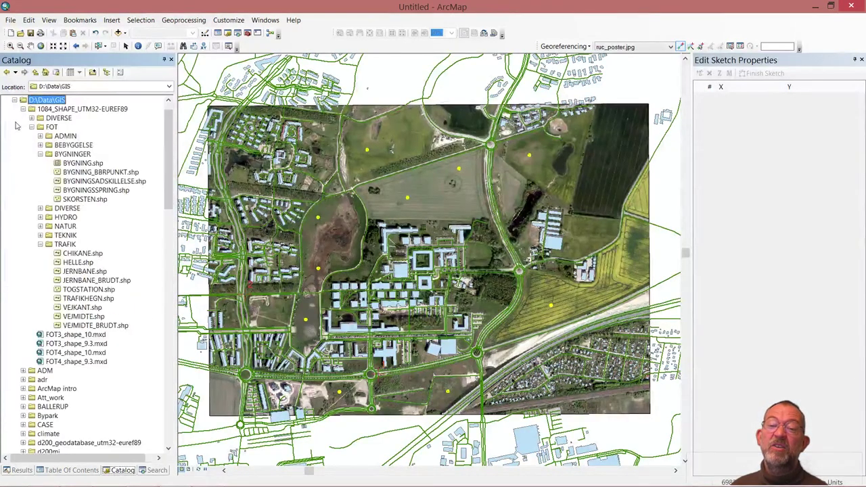
left_click(23, 109)
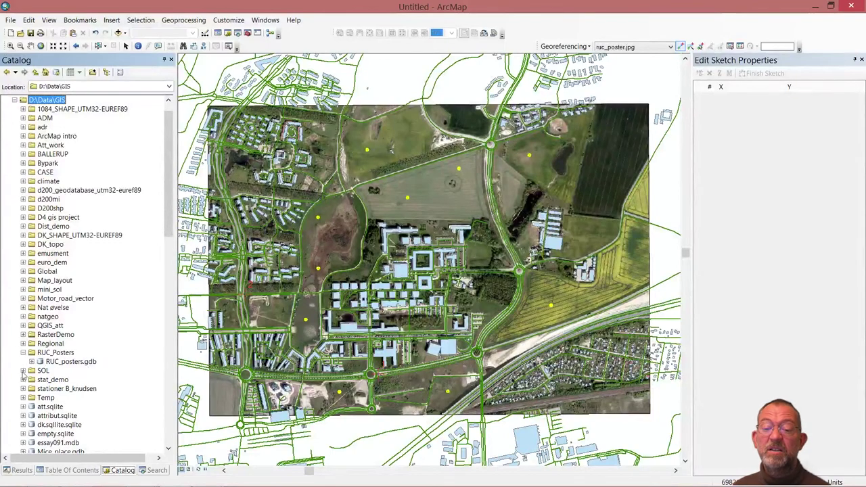
left_click(24, 334)
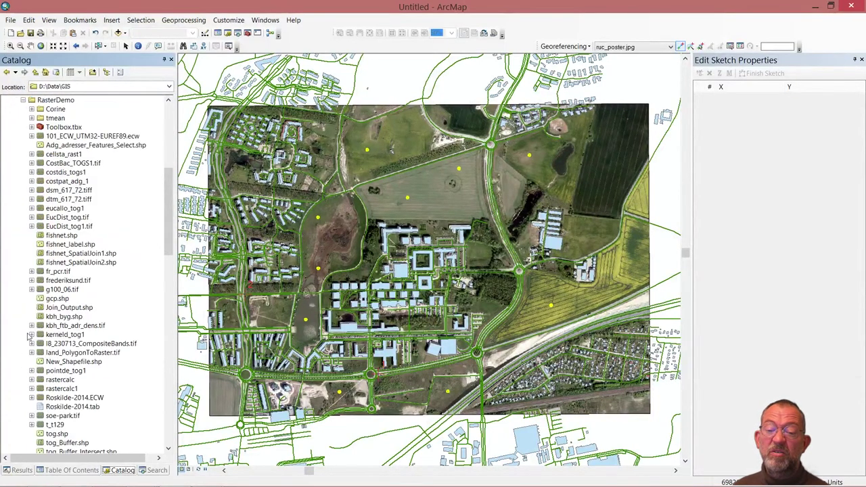
left_click(48, 301)
Add gcp.shp to the map as the top layer and return to the Table Of Contents
left_click_drag(48, 304, 301, 306)
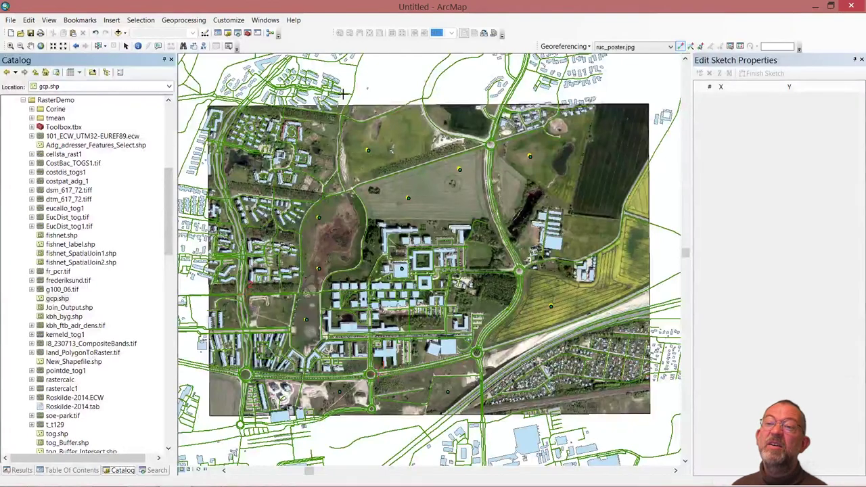
left_click(70, 469)
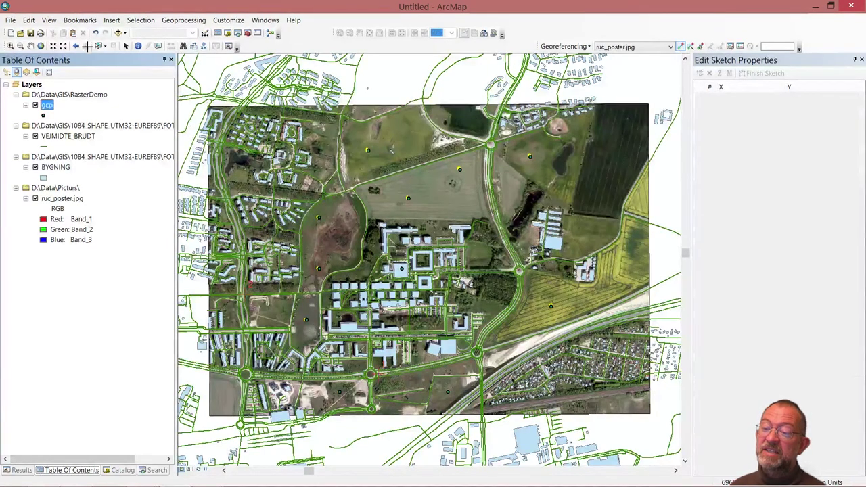
Zoom in on a gcp marker near the poster's top and link the poster to it as control point 3
left_click(11, 45)
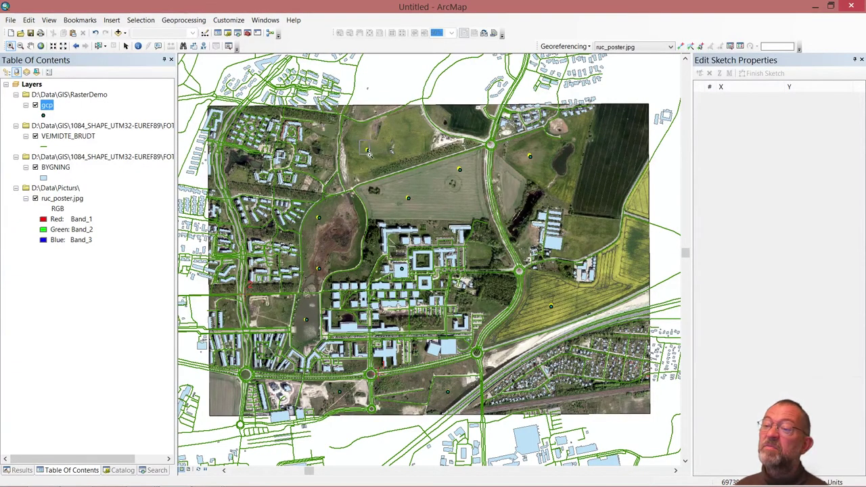
left_click_drag(358, 142, 377, 159)
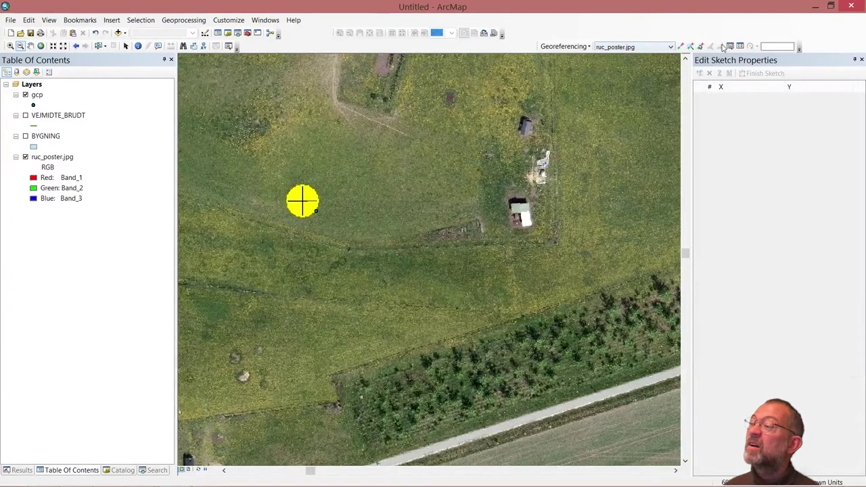
left_click(680, 46)
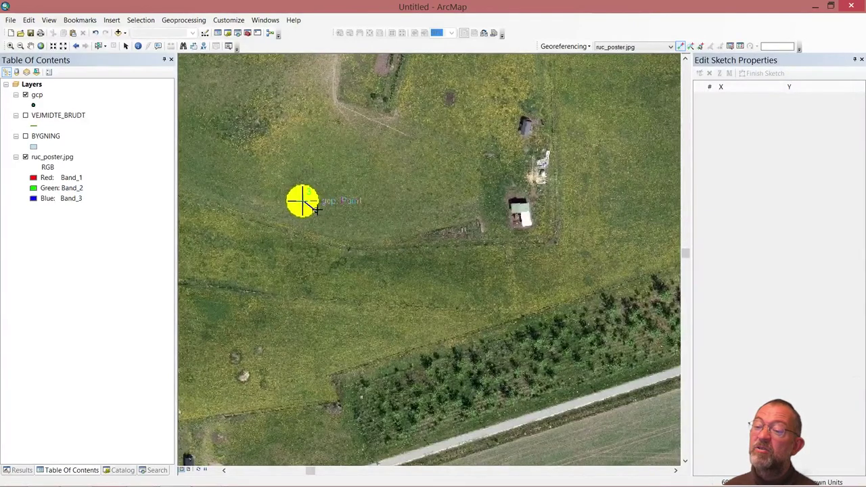
left_click_drag(303, 202, 316, 211)
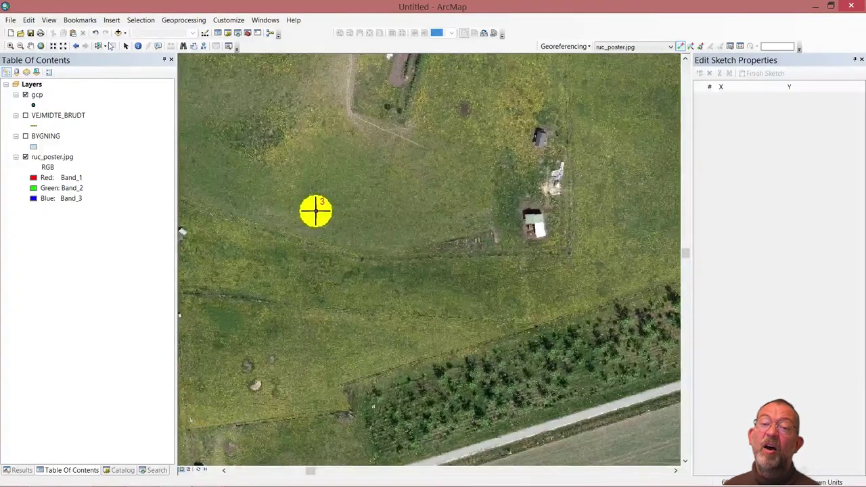
Zoom out, zoom in on another gcp marker in the field, and link the poster to it as control point 4
left_click(20, 46)
left_click(433, 192)
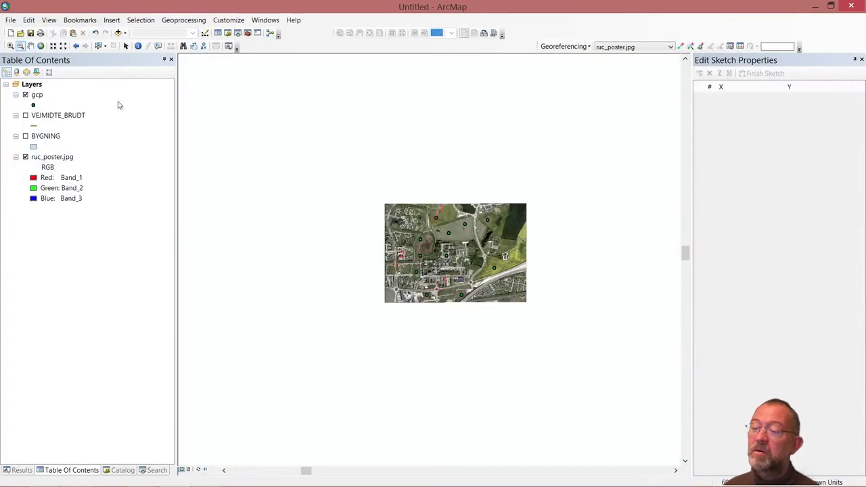
left_click(10, 46)
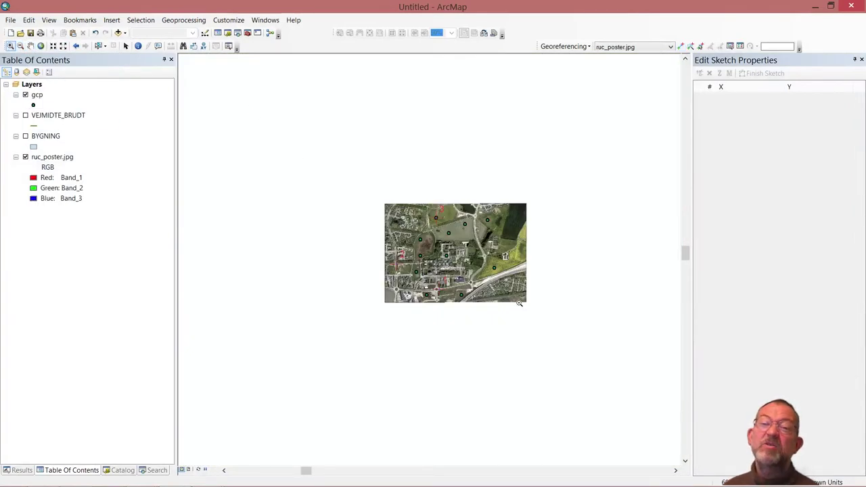
left_click_drag(481, 211, 495, 229)
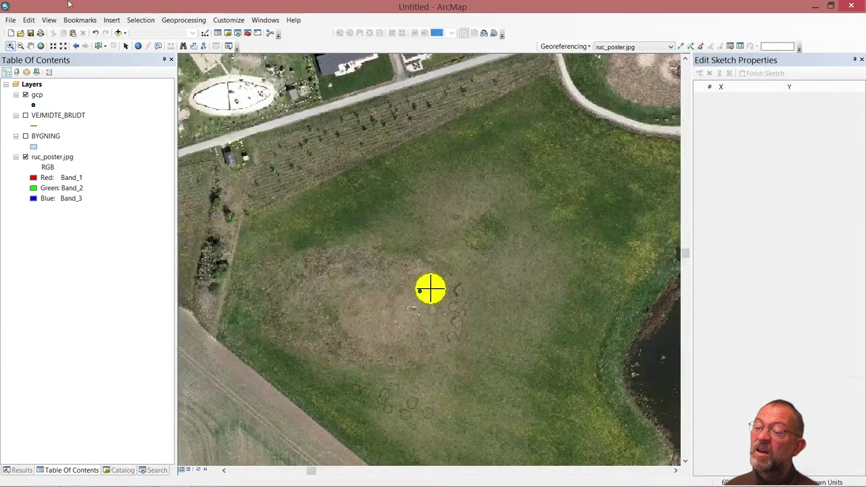
left_click(679, 46)
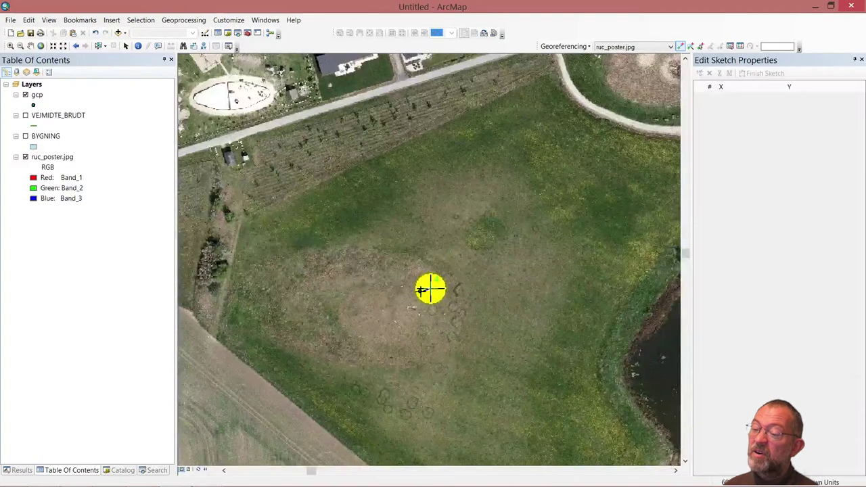
left_click(420, 289)
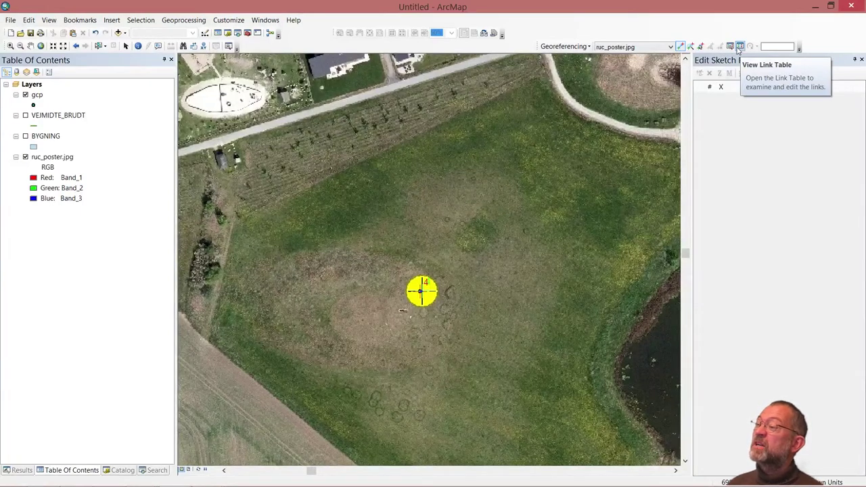
Open the link table and enlarge it to show all four links and their residuals
left_click(741, 50)
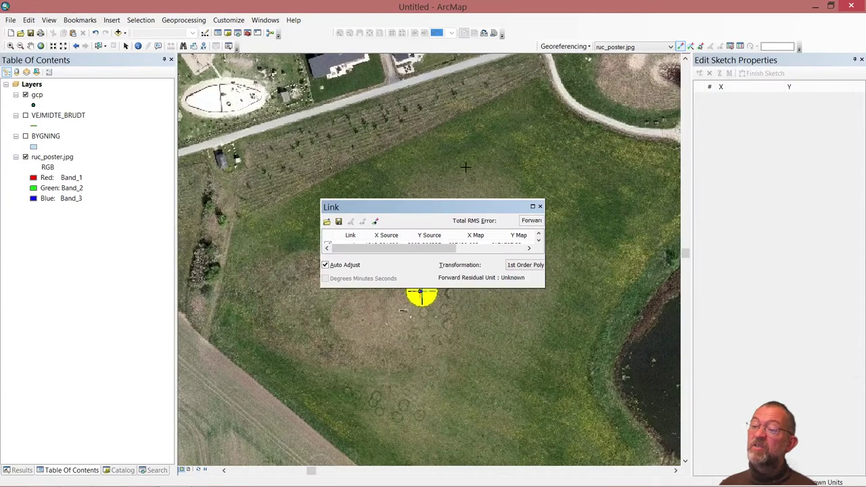
left_click_drag(456, 198, 457, 135)
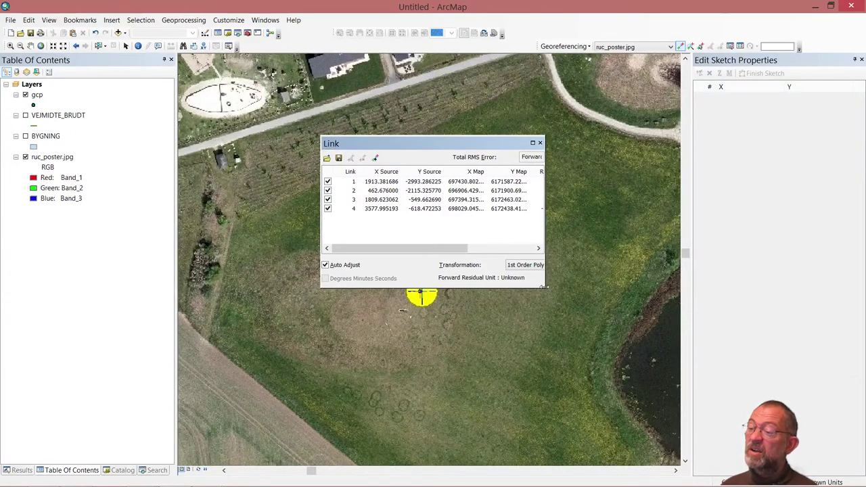
left_click_drag(545, 288, 678, 331)
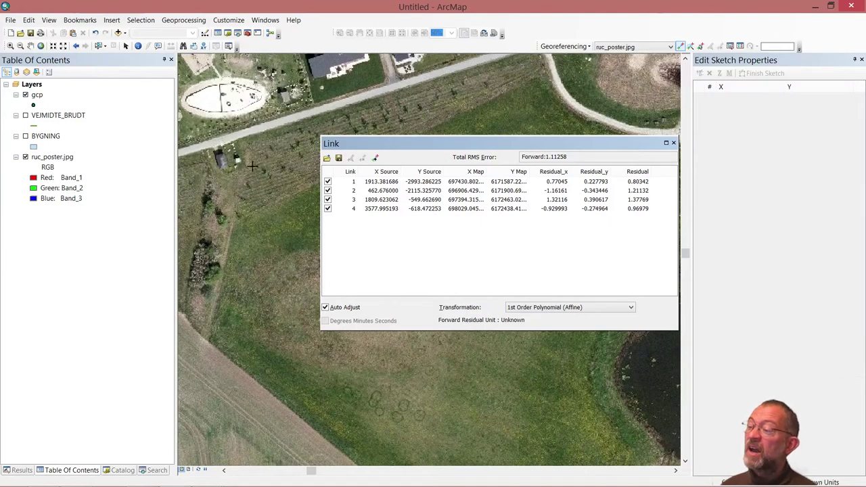
Toggle link 1 off and back on, keeping total RMS at 1.11258, then close the table
left_click(327, 182)
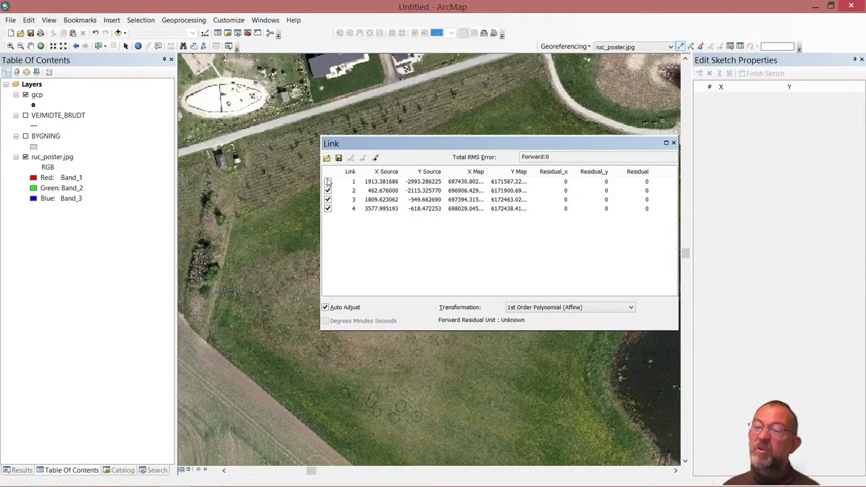
left_click(327, 181)
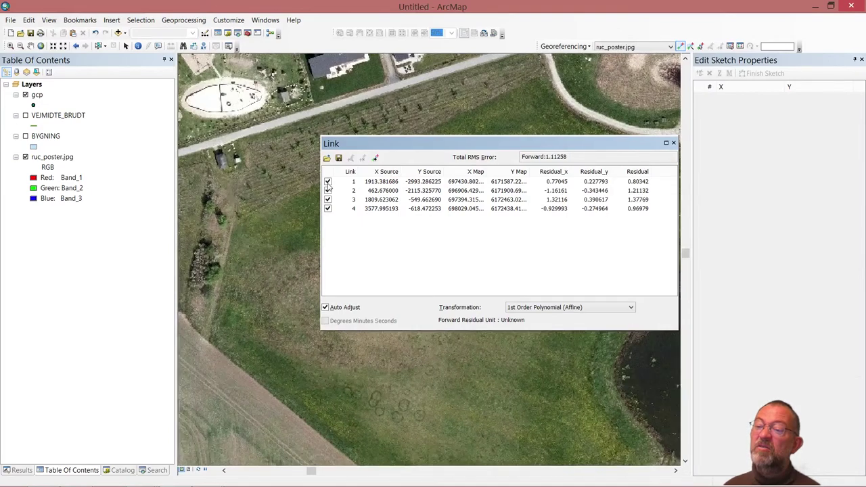
left_click(673, 143)
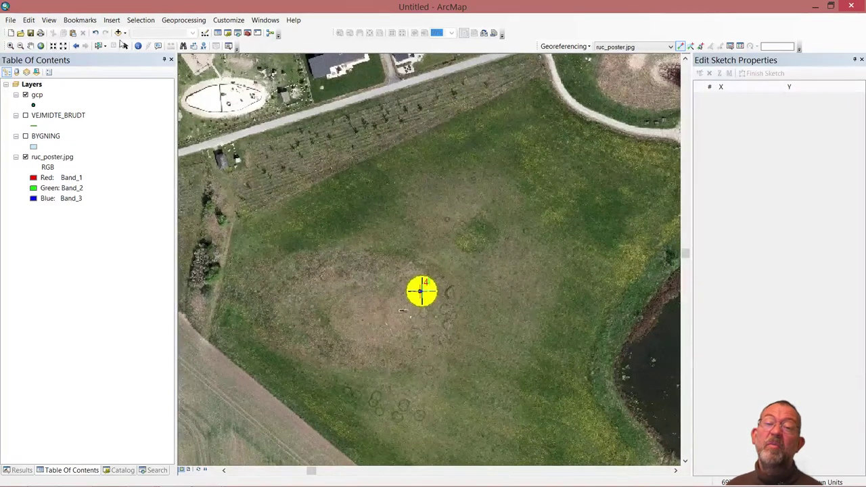
Zoom to the gcp layer's extent, then zoom closely on the GCP in the striped southeast field
right_click(37, 94)
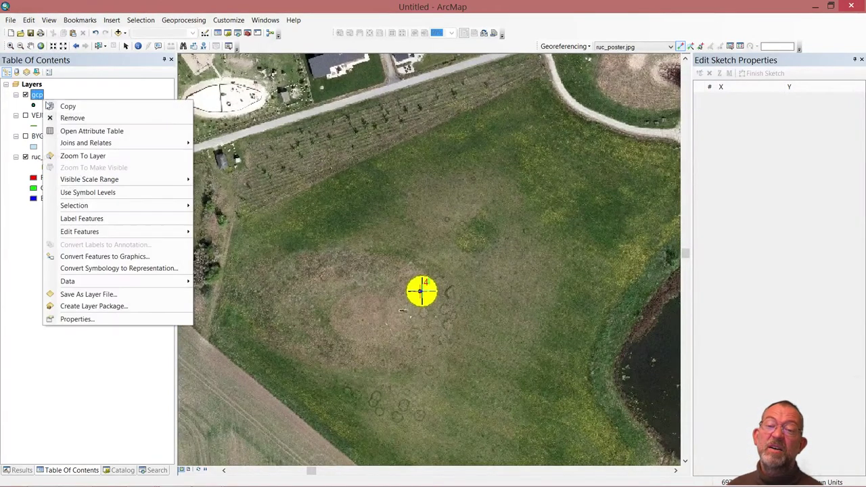
left_click(87, 155)
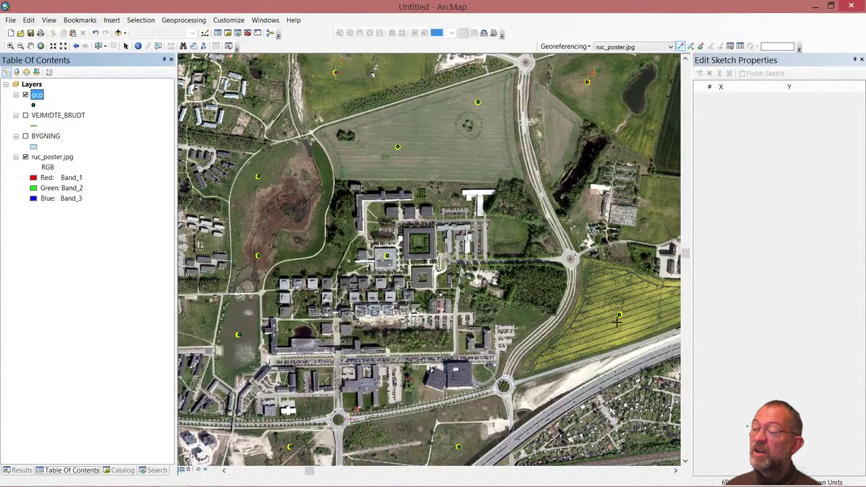
left_click(10, 46)
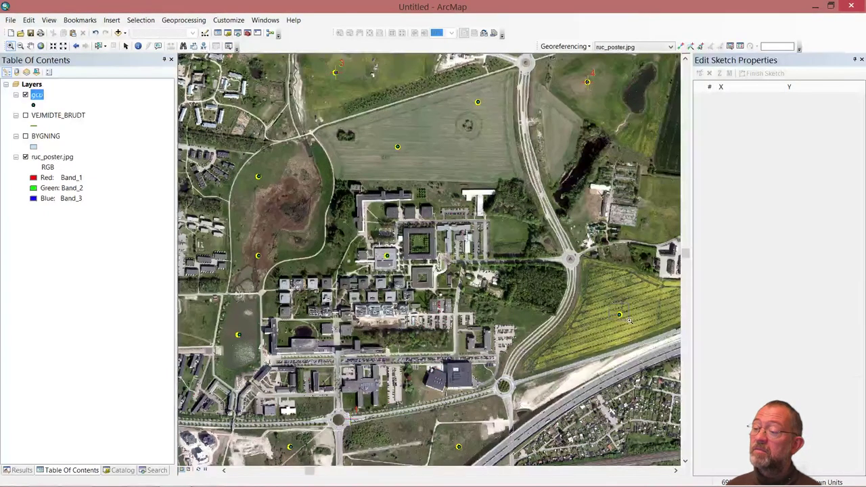
left_click_drag(607, 303, 630, 323)
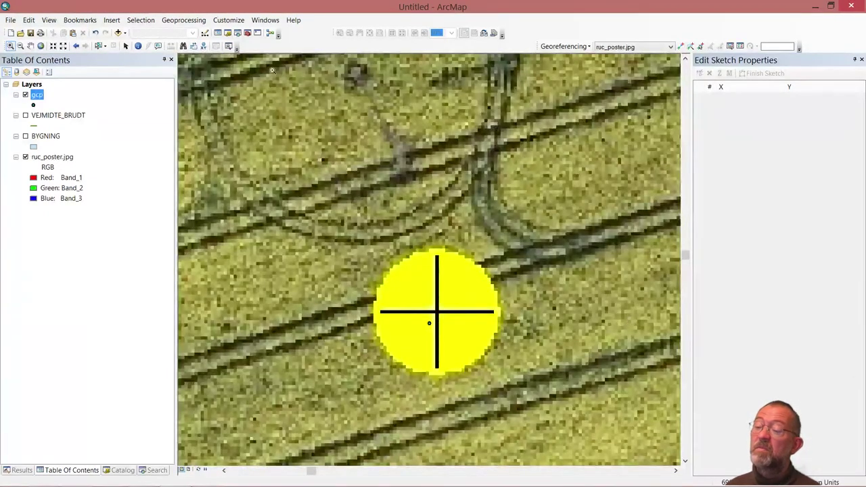
left_click(681, 46)
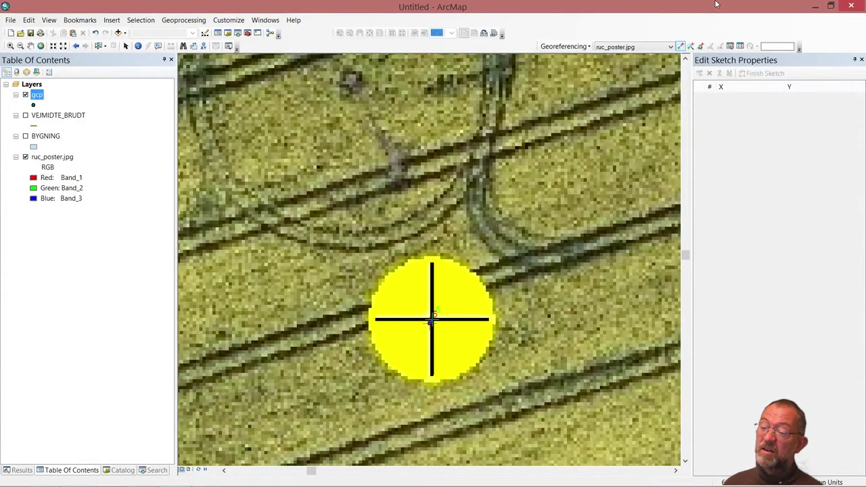
left_click(740, 46)
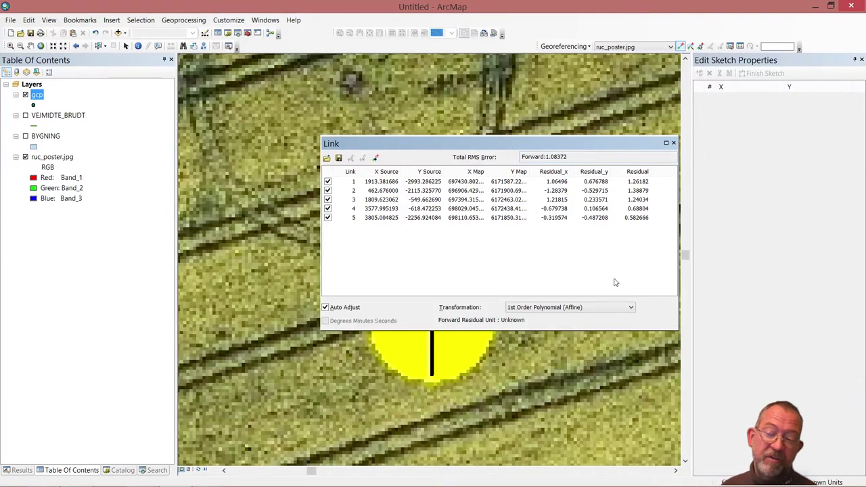
left_click(624, 309)
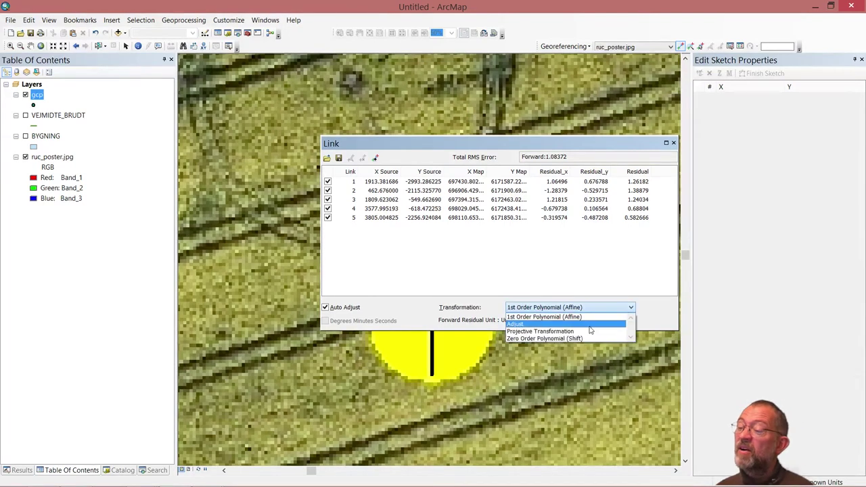
left_click(650, 303)
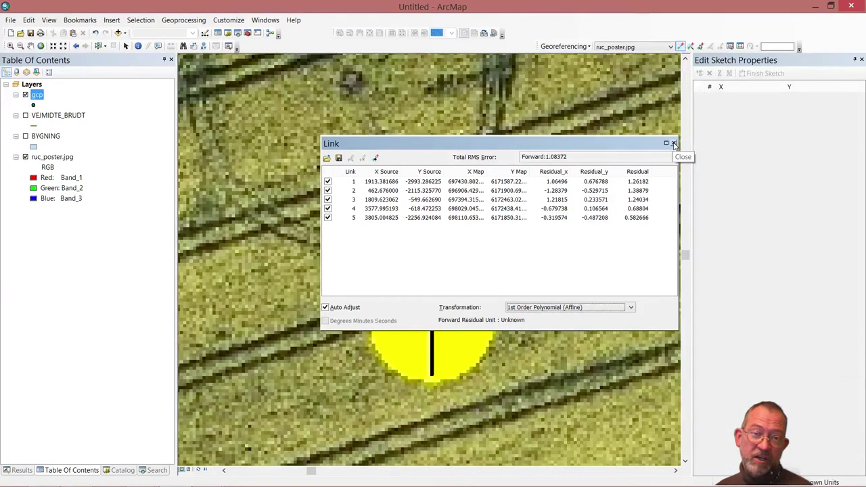
left_click(674, 143)
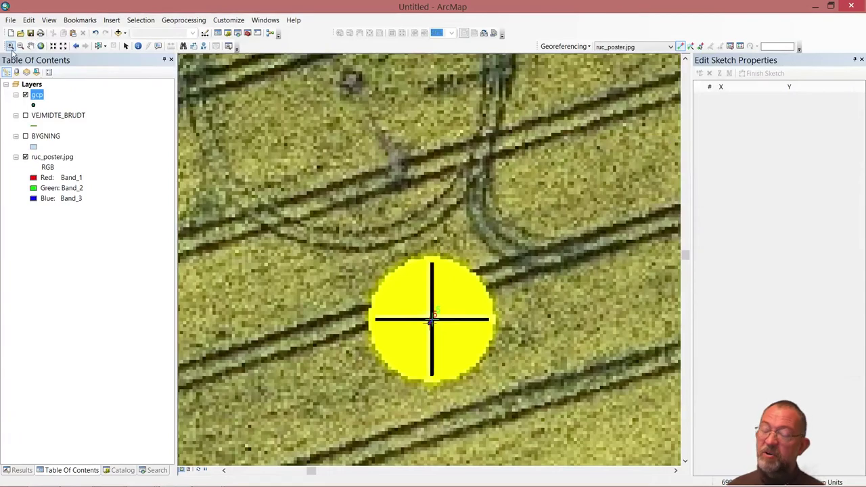
Return to the previous extent, zoom on the western pond GCP, and add control-point link 6 there
left_click(77, 46)
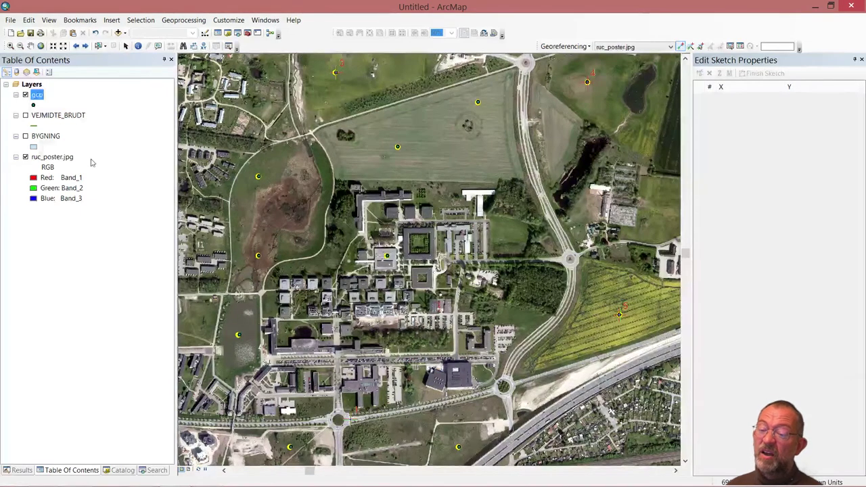
left_click(9, 46)
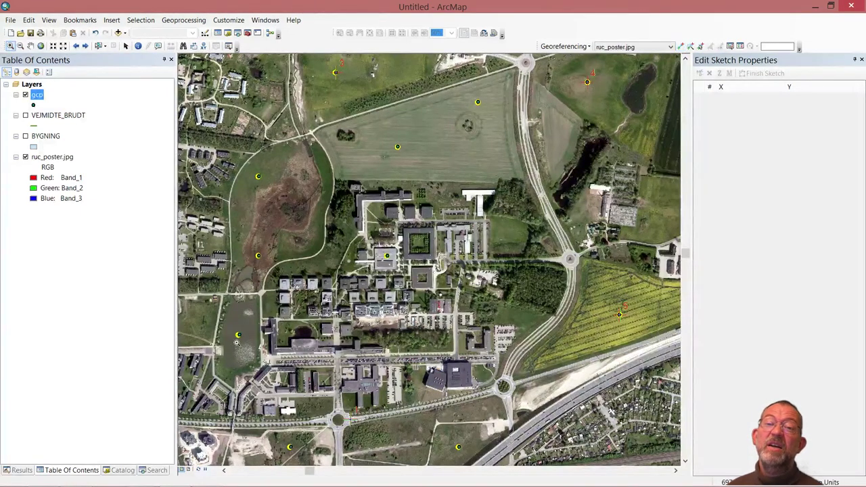
left_click_drag(232, 327, 251, 345)
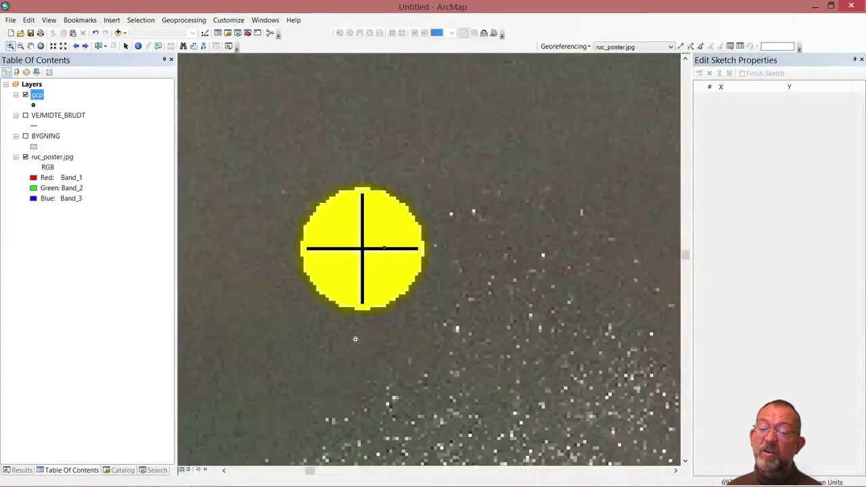
left_click(679, 46)
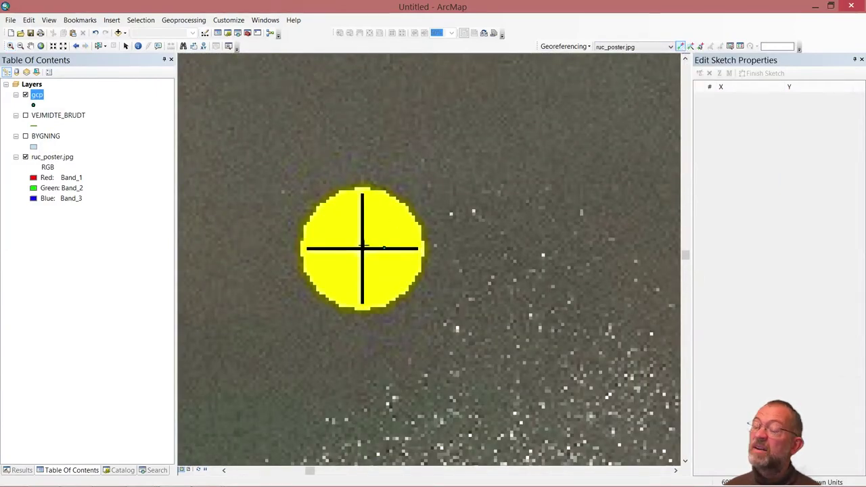
left_click(363, 248)
left_click(382, 249)
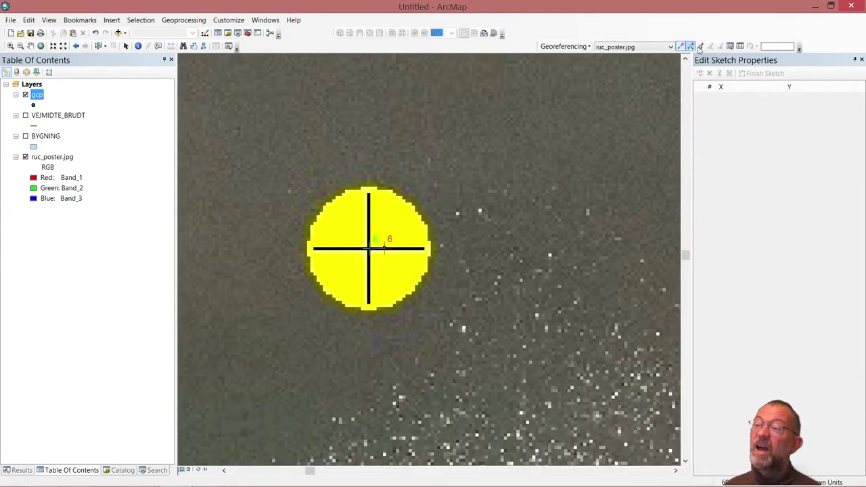
left_click(739, 46)
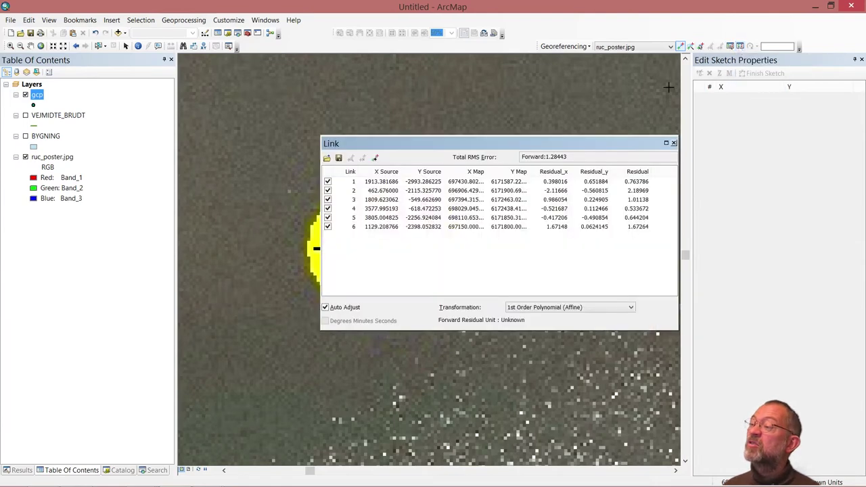
left_click(623, 308)
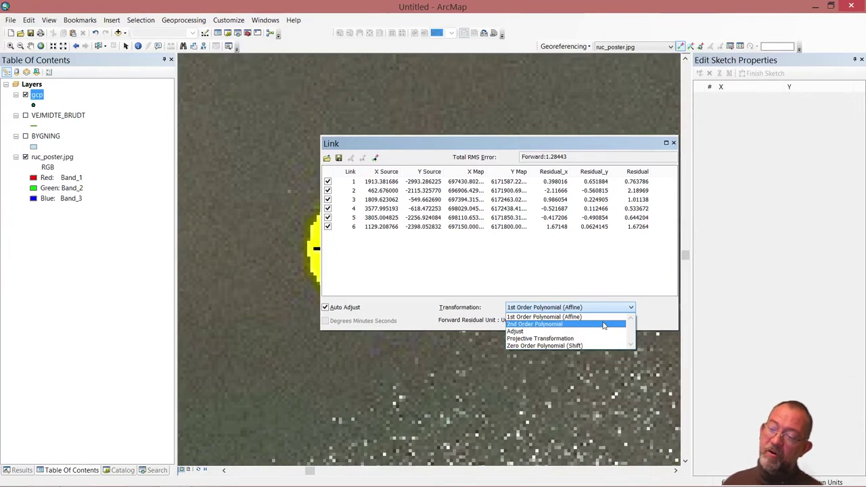
left_click(603, 325)
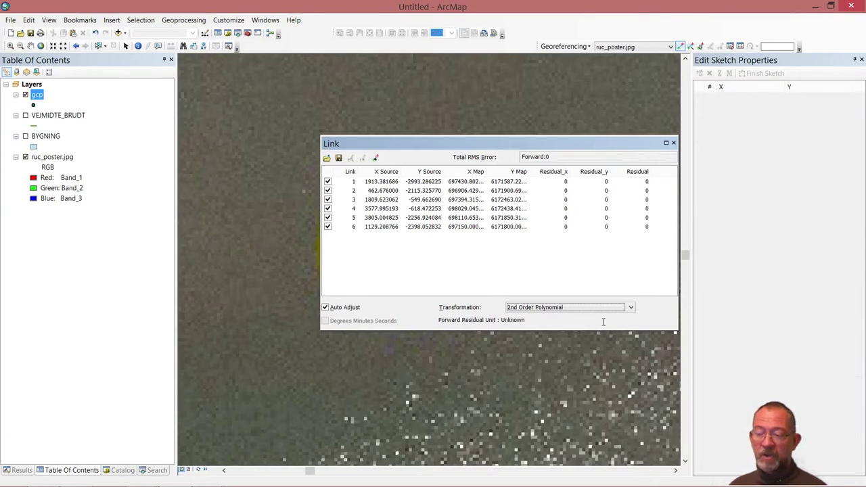
left_click(588, 308)
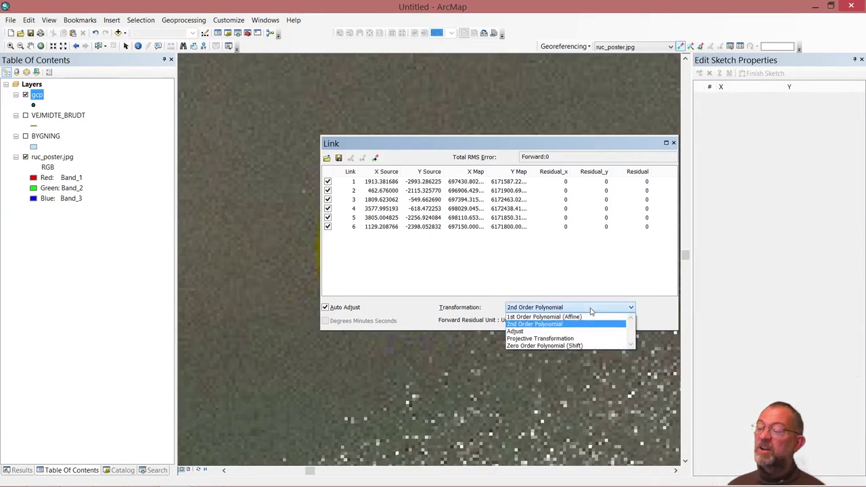
left_click(585, 317)
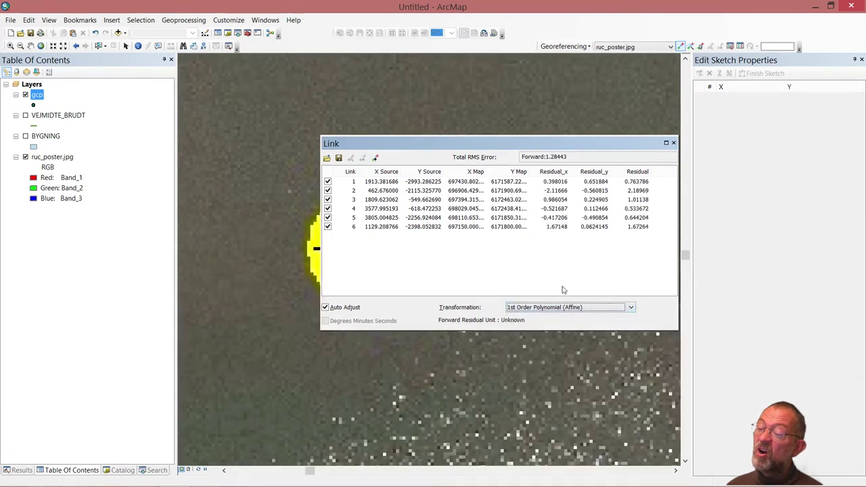
left_click(673, 143)
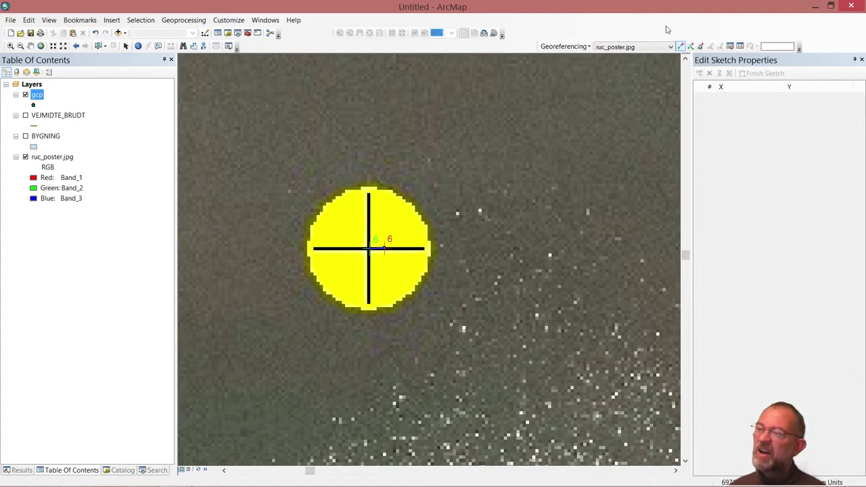
Start rectifying the poster to ruc_poster1 with cell size 0.3, then show the resampling options
left_click(586, 50)
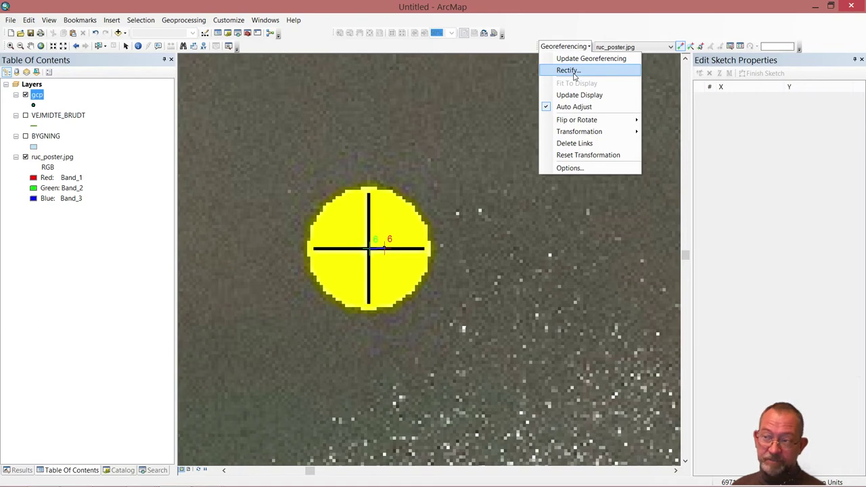
left_click(568, 70)
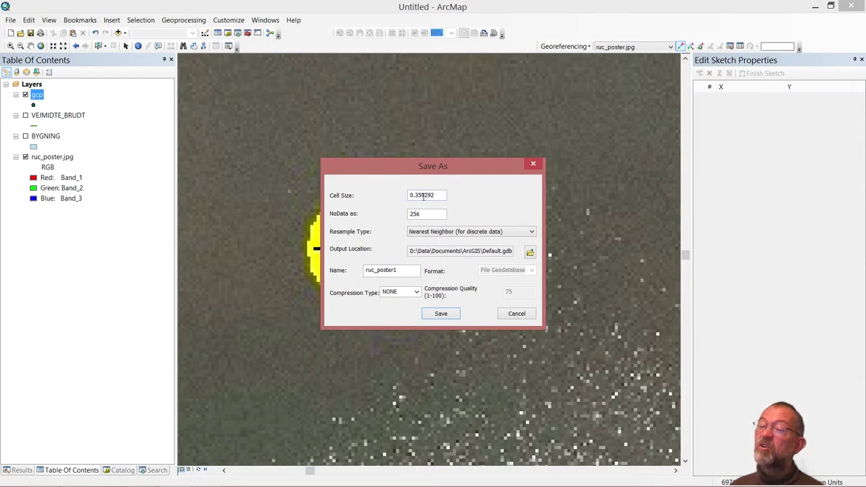
left_click_drag(417, 194, 436, 197)
key("BackSpace")
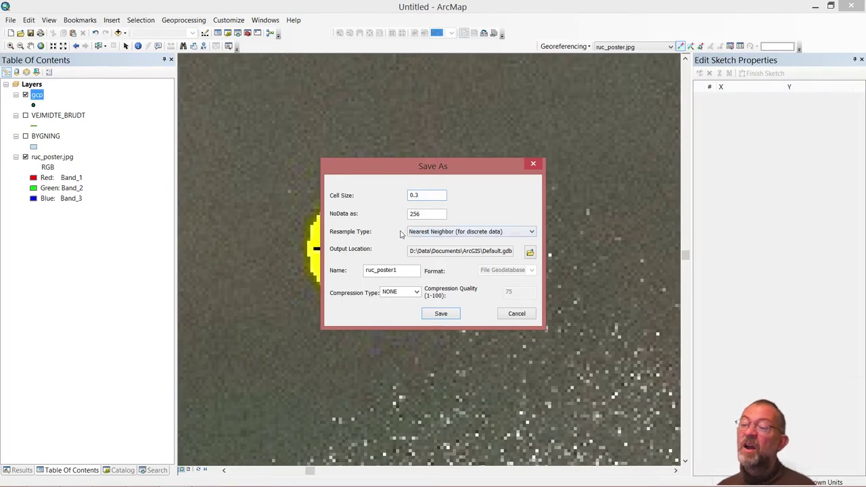
left_click(444, 232)
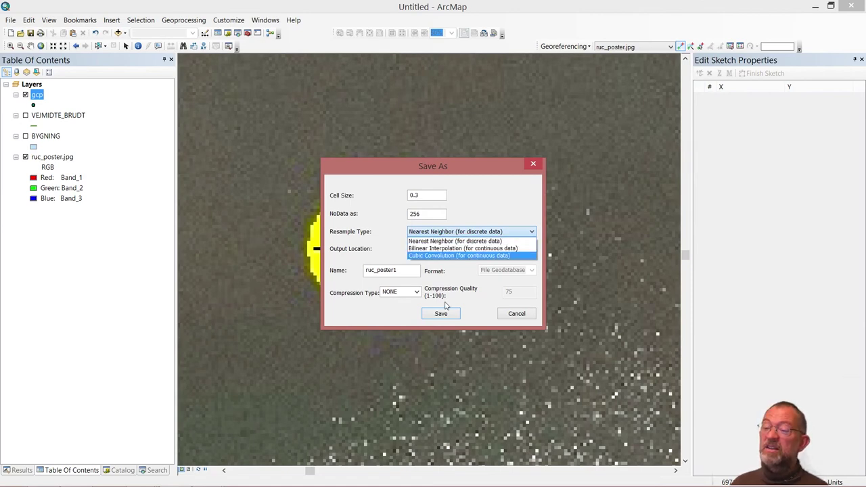
Use Bilinear Interpolation and set the output location to D:\Data\GIS\RasterDemo
left_click(452, 249)
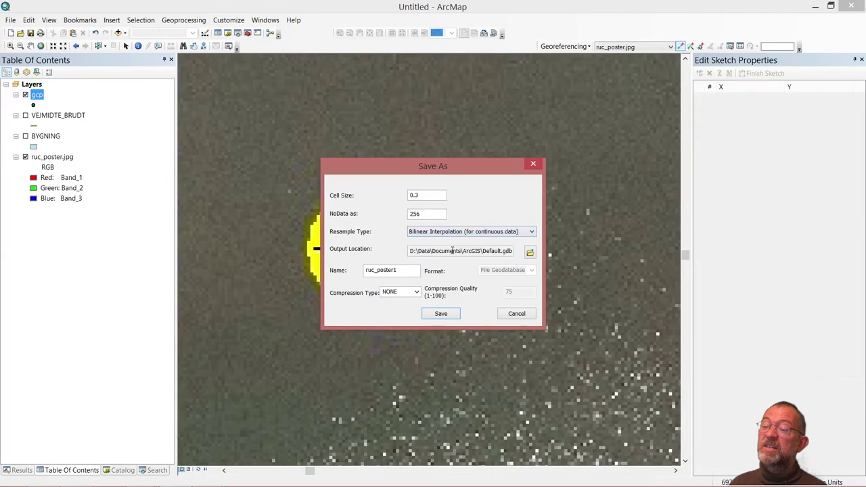
left_click(529, 252)
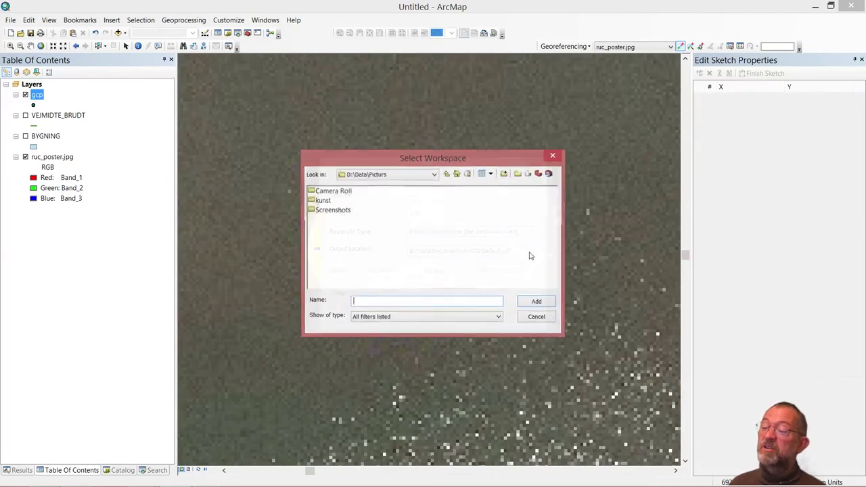
left_click(433, 175)
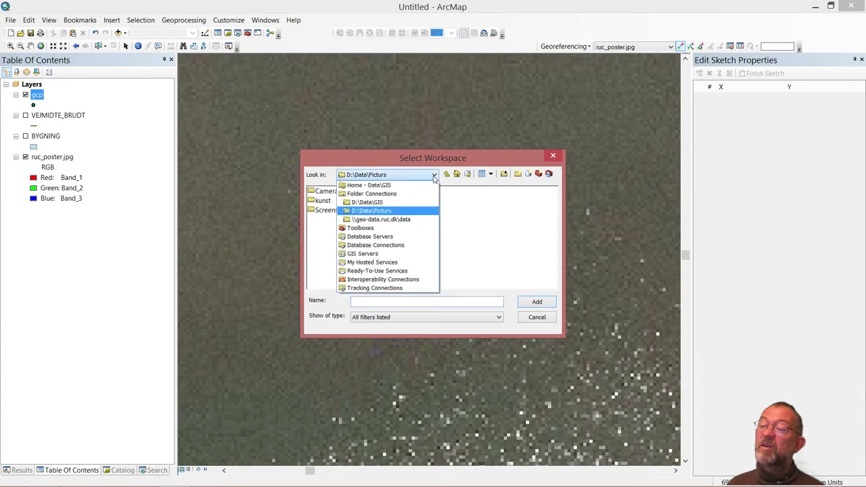
left_click(400, 204)
left_click(487, 221)
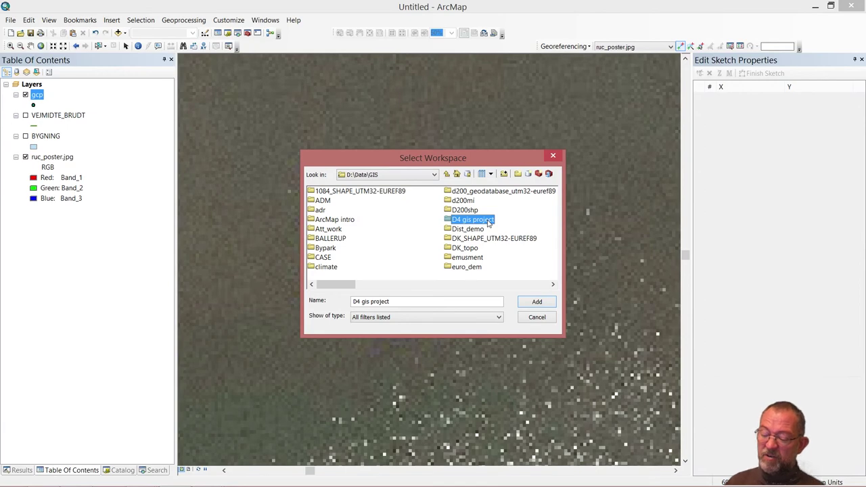
key("r")
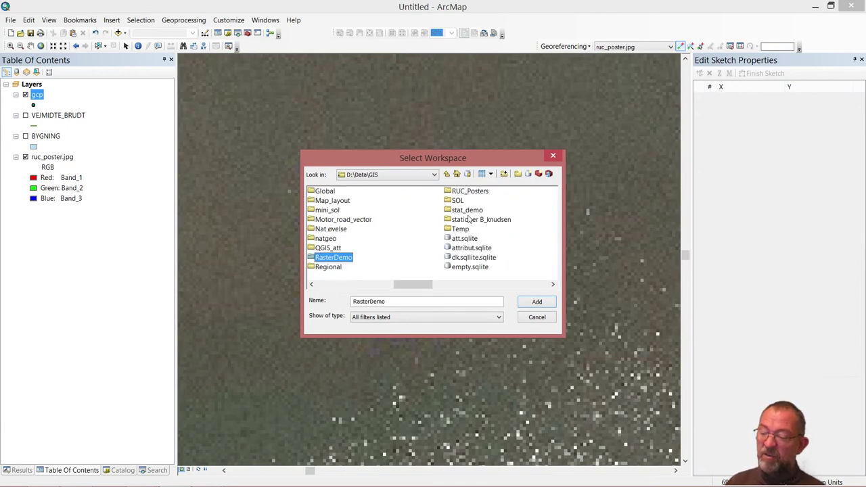
double_click(340, 259)
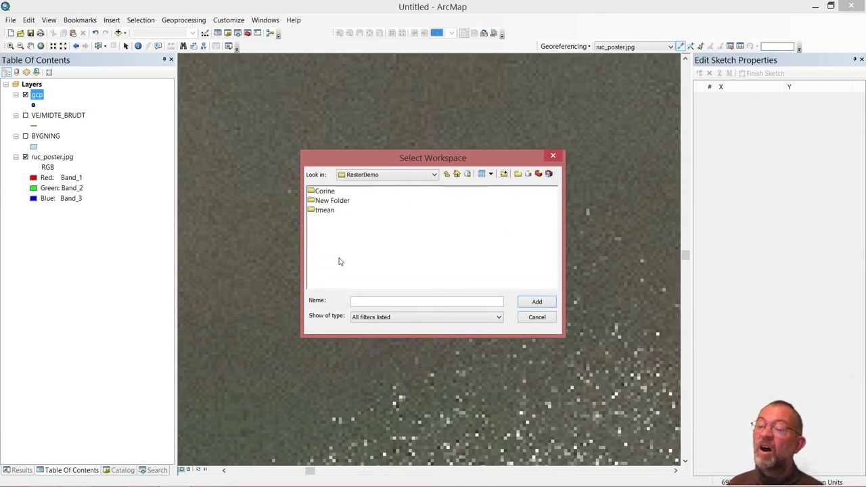
left_click(380, 300)
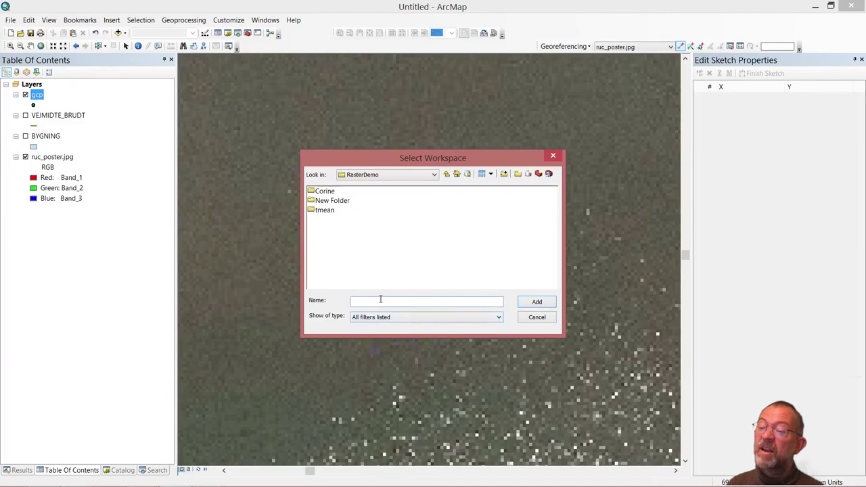
left_click(446, 174)
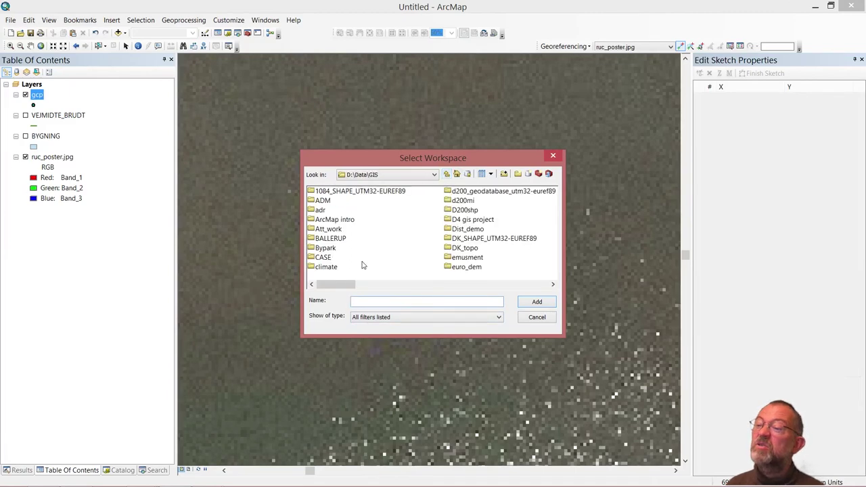
left_click(467, 229)
key("r")
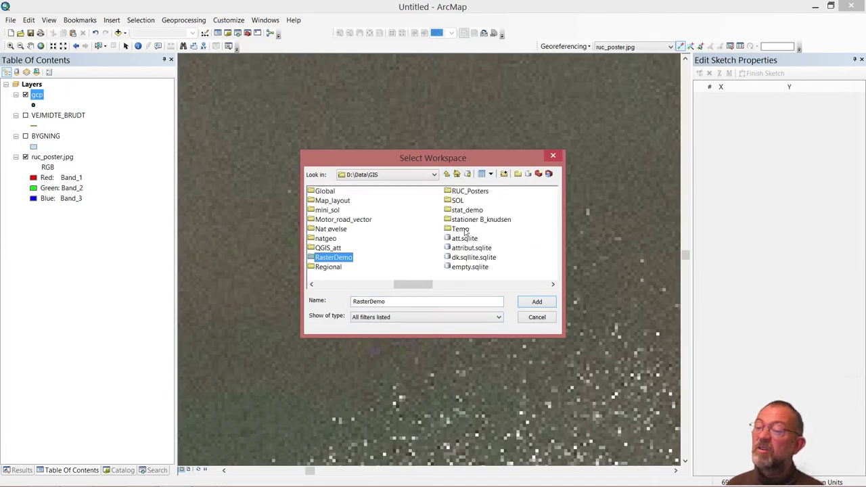
left_click(537, 302)
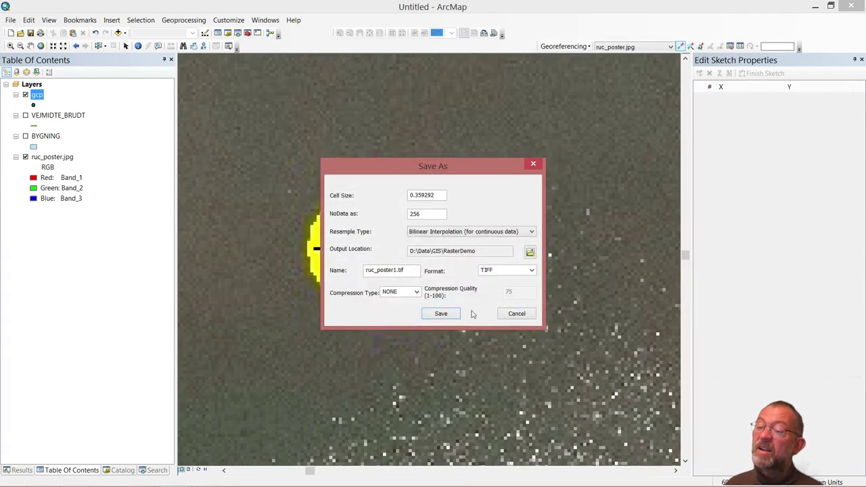
Save the rectified raster and remove the original ruc_poster.jpg layer from the map
left_click(440, 313)
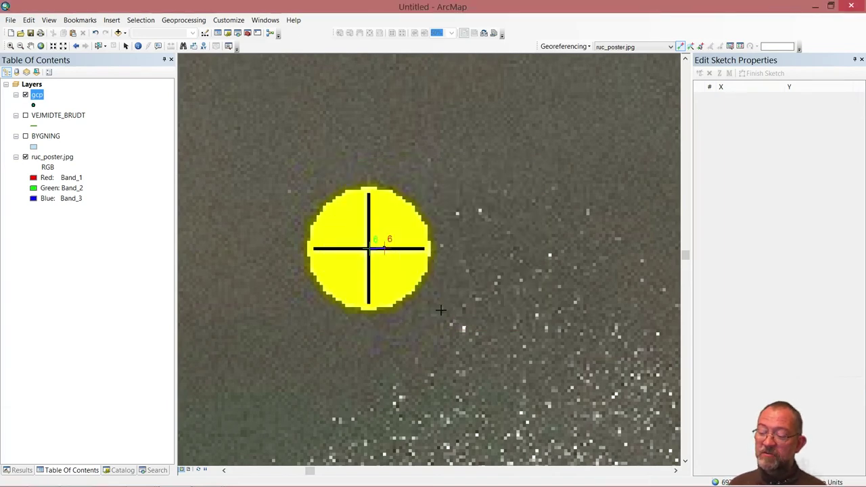
left_click(54, 158)
right_click(49, 164)
left_click(76, 179)
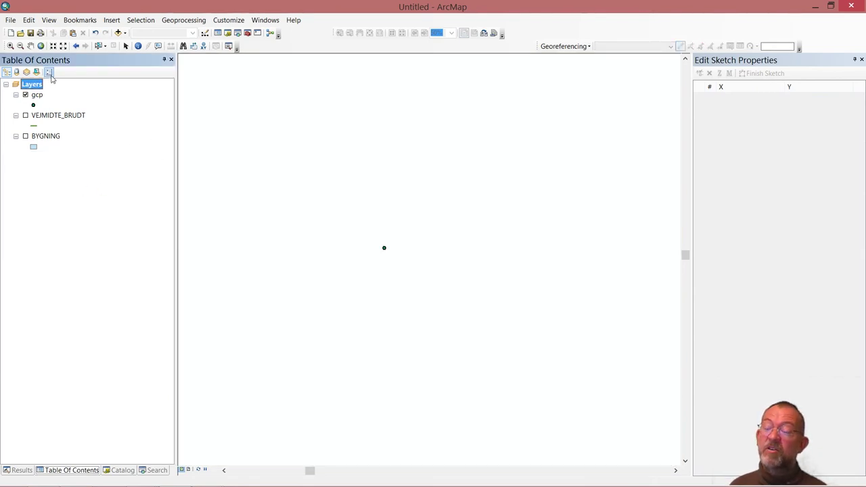
Add ruc_poster1.tif from the RasterDemo folder to the map
left_click(118, 33)
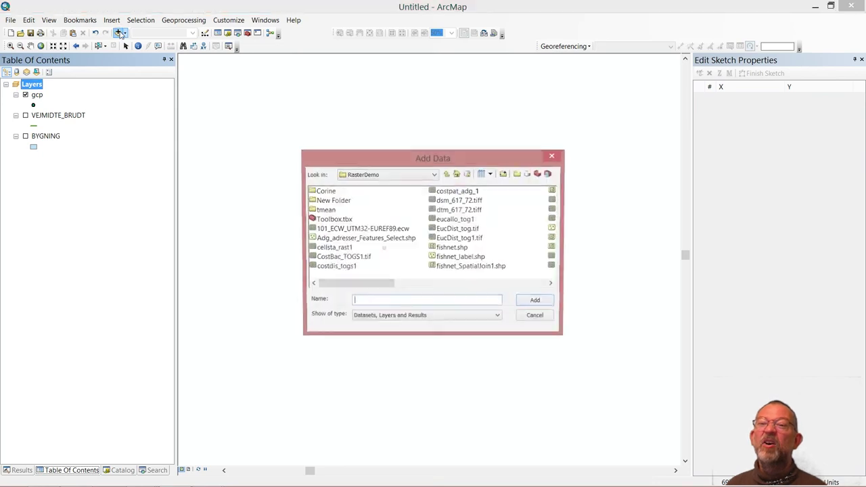
left_click(458, 248)
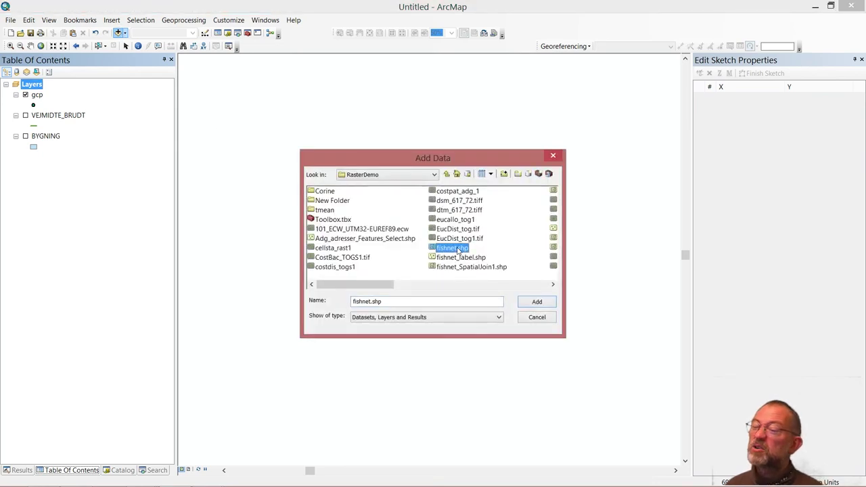
key("r")
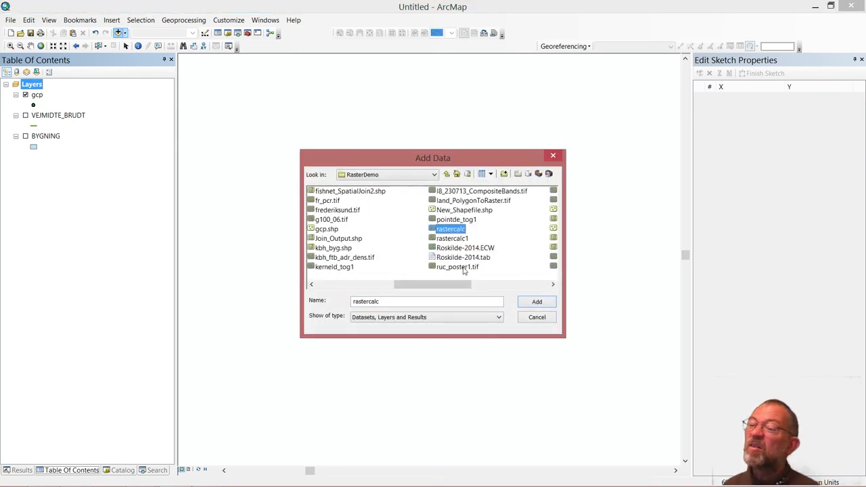
left_click(464, 269)
left_click(541, 303)
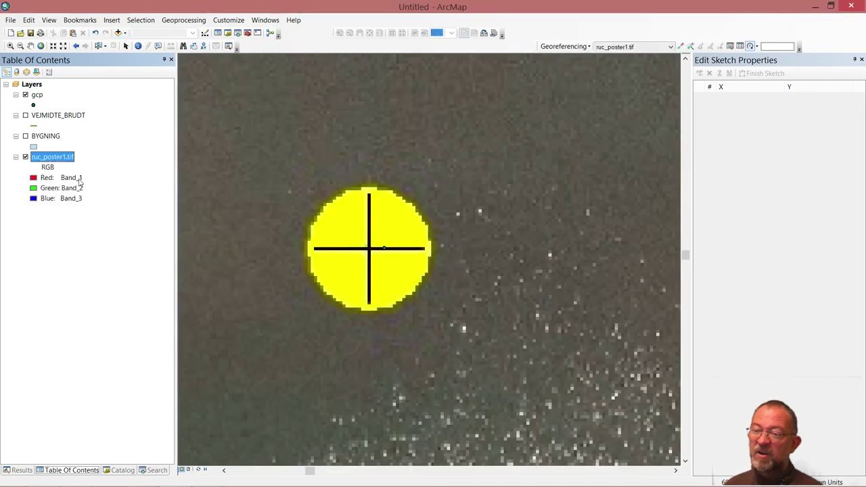
Zoom to the full ruc_poster1.tif extent and turn on the BYGNING building outlines
right_click(62, 157)
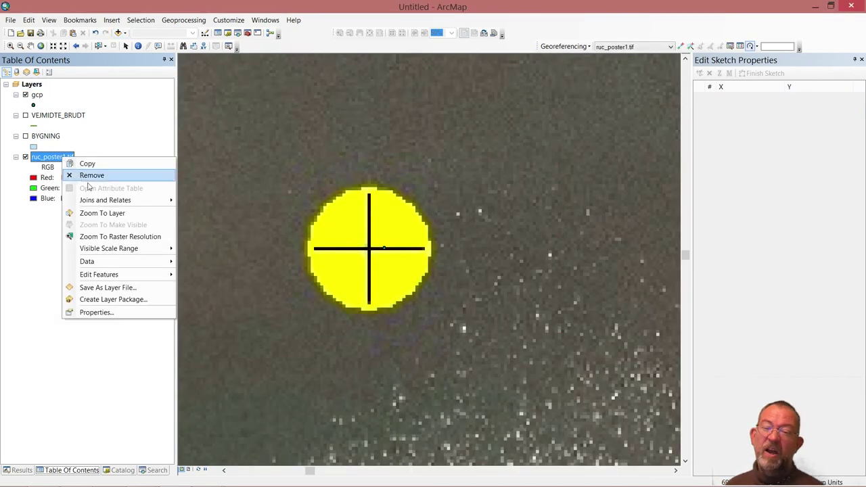
left_click(102, 213)
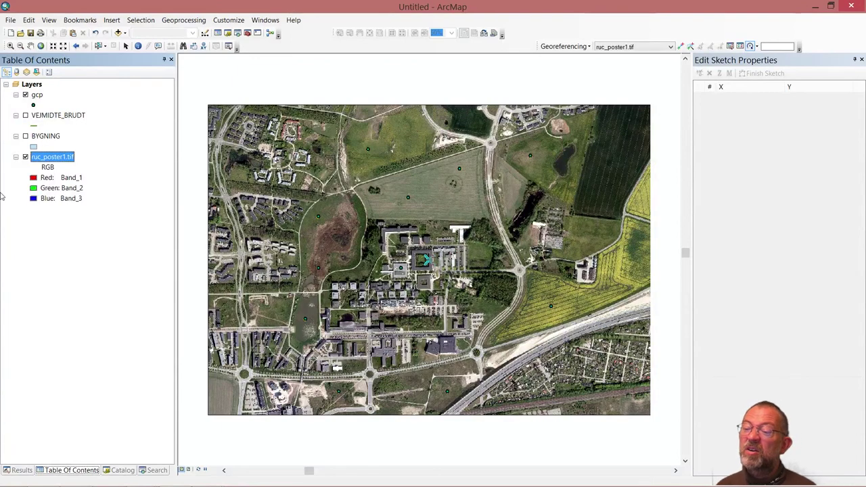
left_click(25, 135)
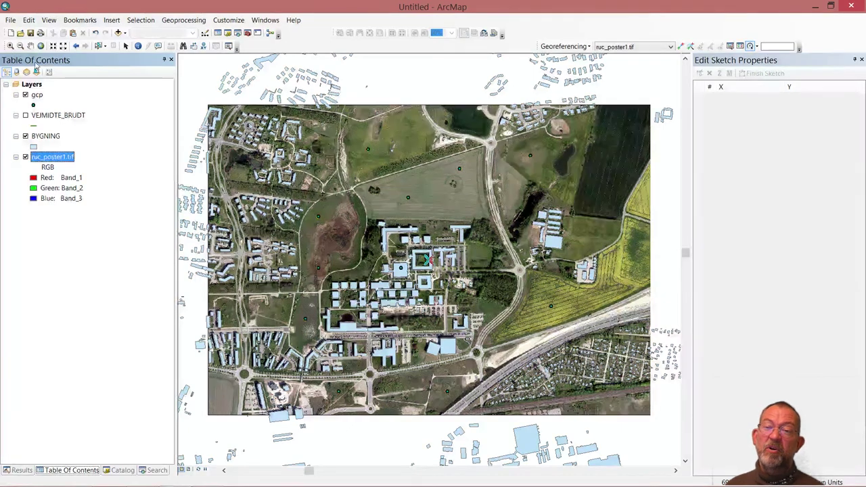
Zoom in closely on one ground control point with the Zoom In tool
left_click(10, 46)
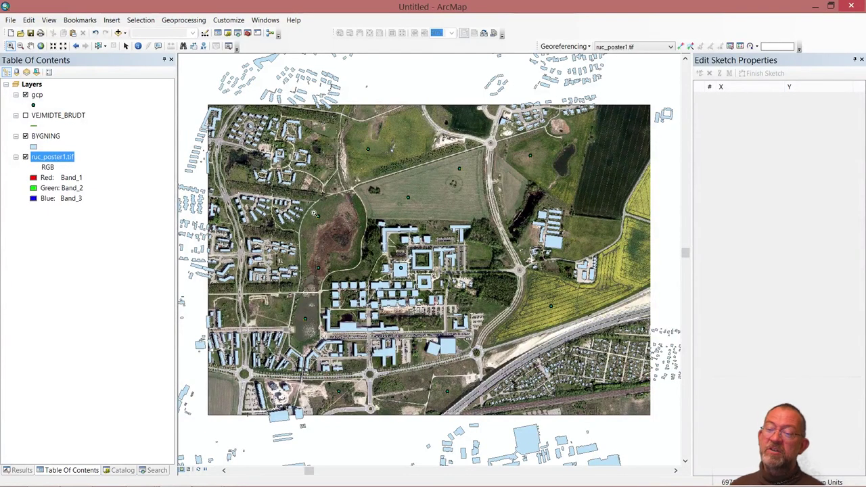
left_click_drag(316, 216, 332, 228)
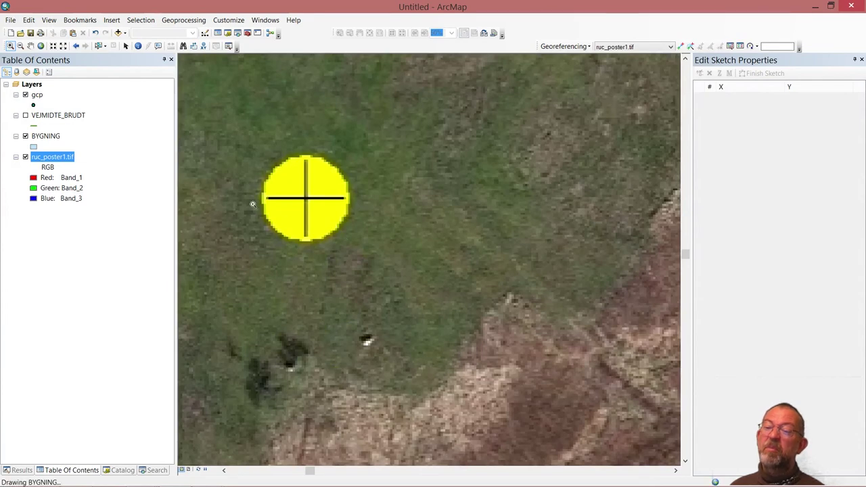